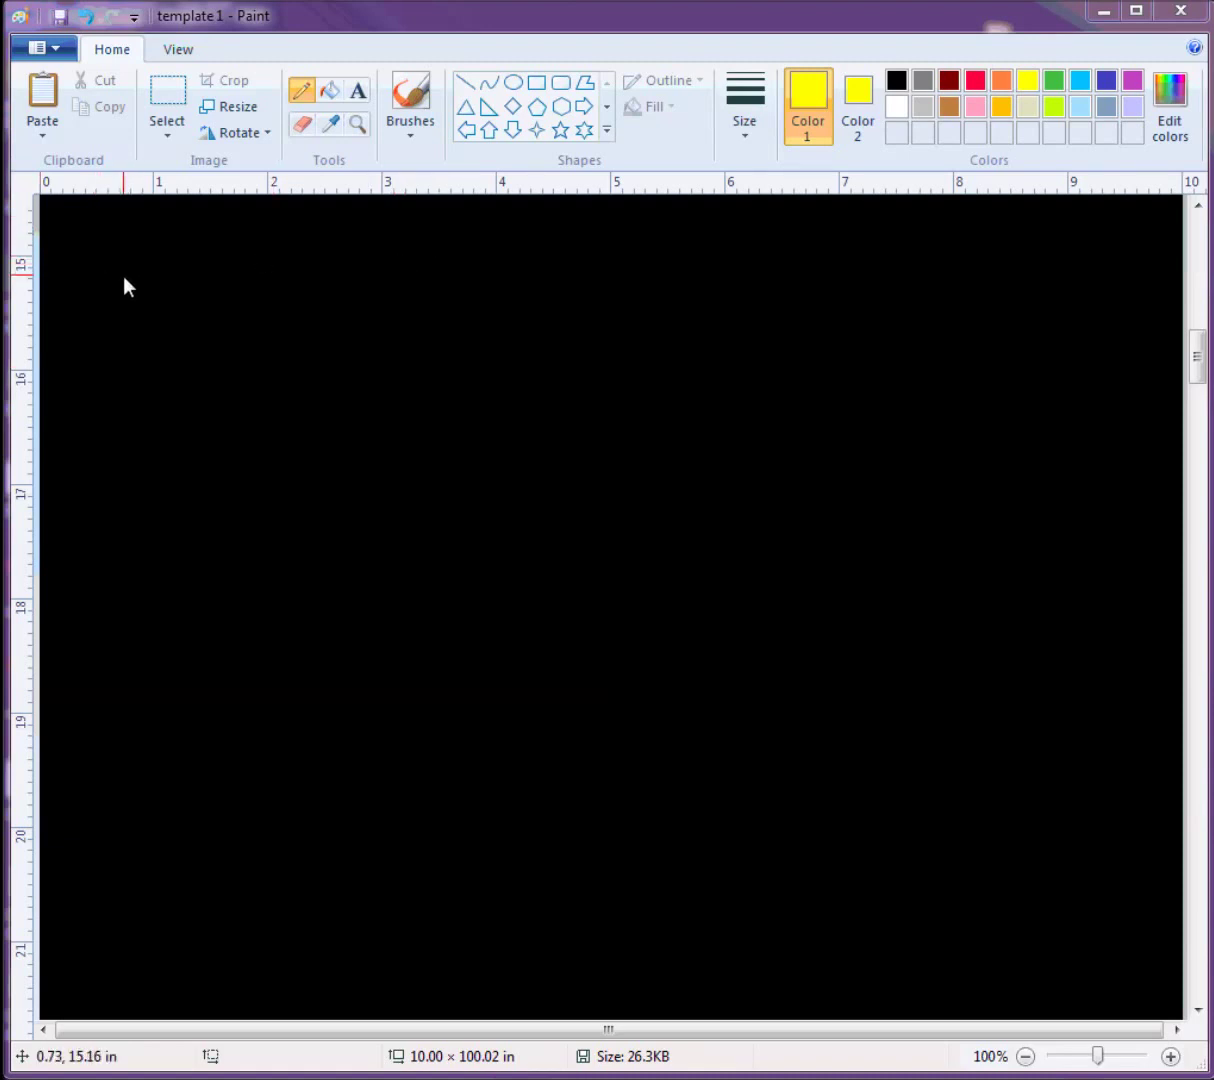
# - Handwrite yellow 'ABC' at top-left, draw a line under it, and write 'abc' below
pyautogui.moveTo(128, 323)
pyautogui.mouseDown()
pyautogui.moveTo(135, 283)
pyautogui.moveTo(166, 318)
pyautogui.moveTo(144, 297)
pyautogui.moveTo(166, 296)
pyautogui.moveTo(194, 325)
pyautogui.mouseUp()
pyautogui.moveTo(195, 258)
pyautogui.mouseDown()
pyautogui.moveTo(233, 301)
pyautogui.moveTo(200, 325)
pyautogui.mouseUp()
pyautogui.moveTo(292, 258); pyautogui.dragTo(307, 323)
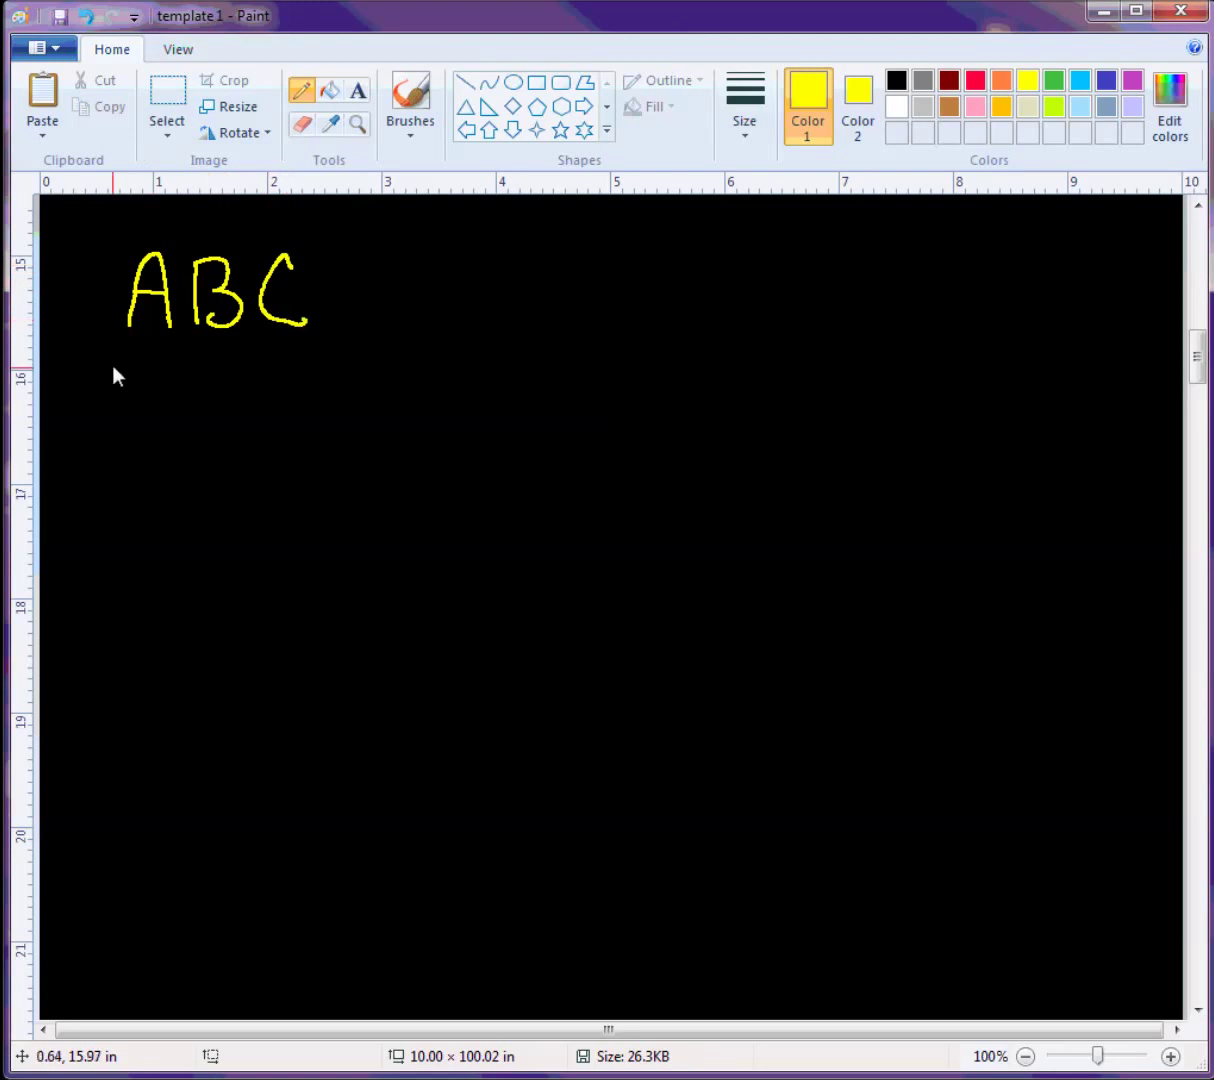
pyautogui.moveTo(110, 353); pyautogui.dragTo(327, 355)
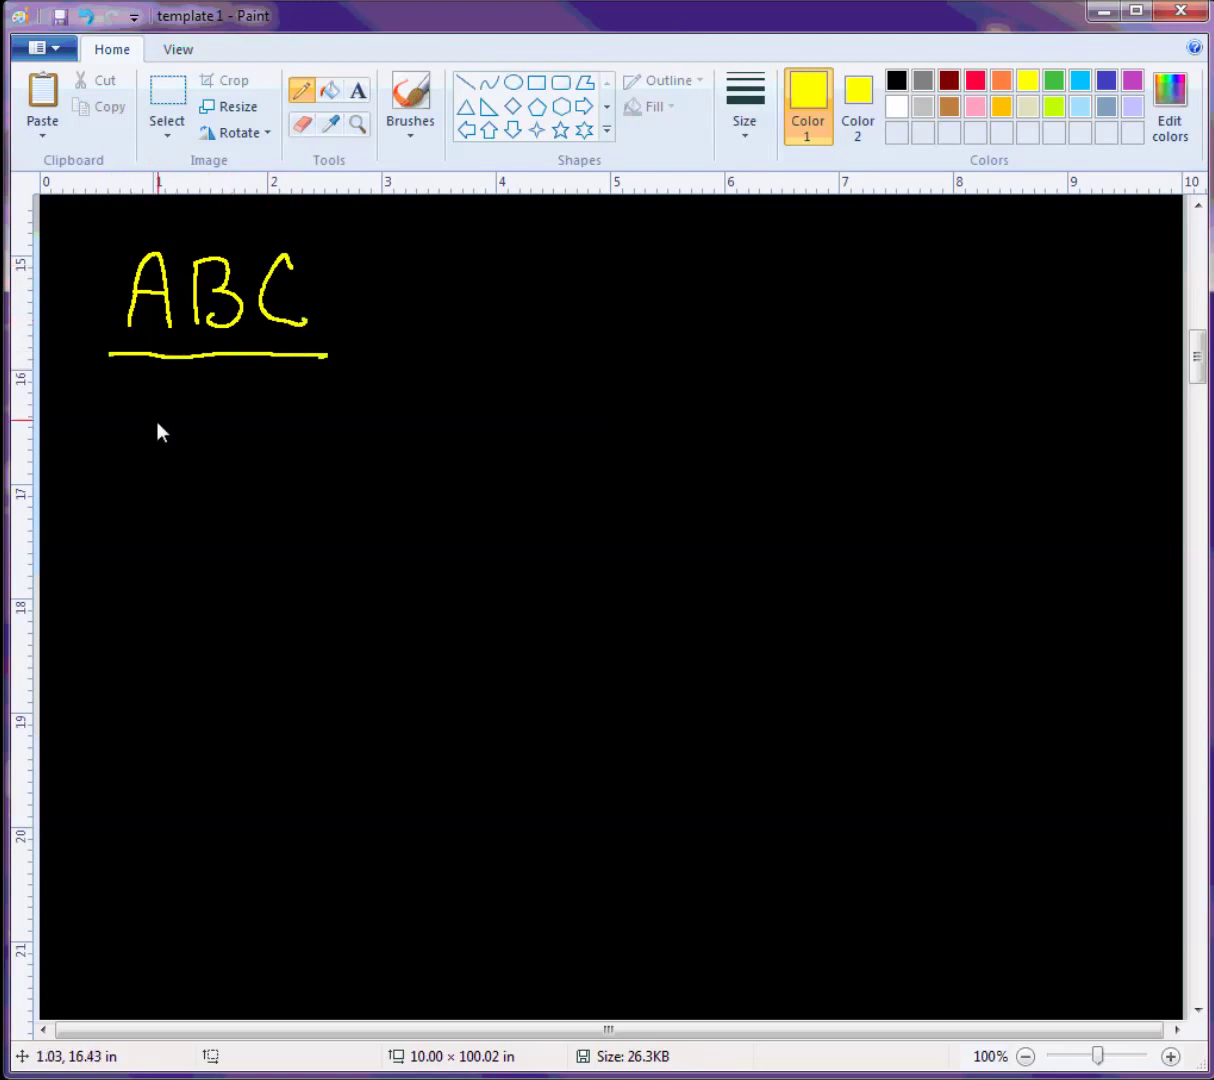
pyautogui.moveTo(160, 410)
pyautogui.mouseDown()
pyautogui.moveTo(157, 428)
pyautogui.moveTo(189, 440)
pyautogui.mouseUp()
pyautogui.moveTo(215, 378)
pyautogui.mouseDown()
pyautogui.moveTo(244, 420)
pyautogui.moveTo(224, 441)
pyautogui.moveTo(277, 428)
pyautogui.moveTo(309, 456)
pyautogui.mouseUp()
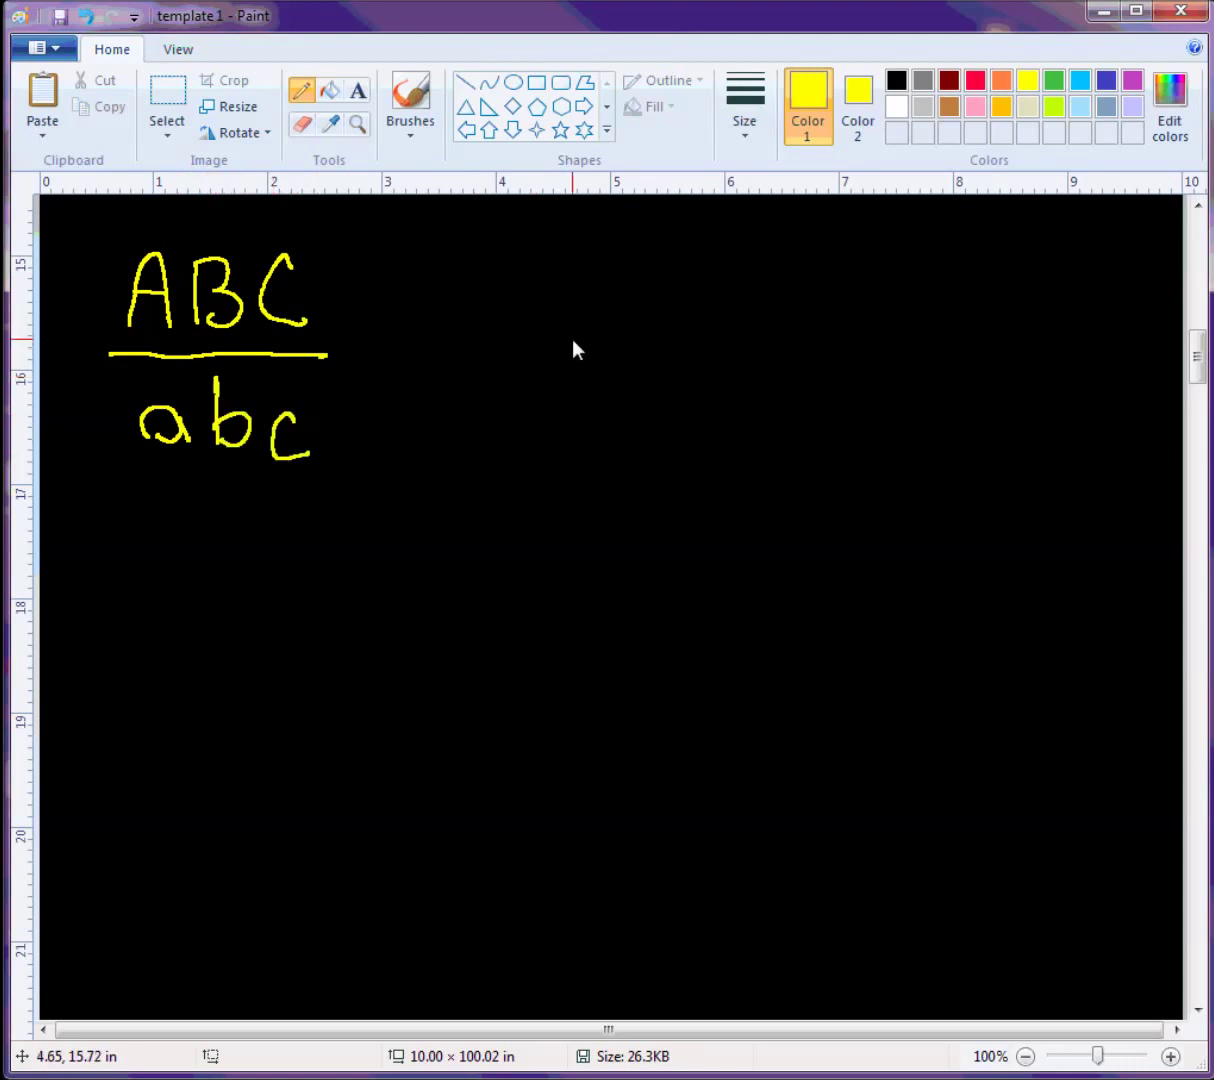
# - Draw two yellow chromatid strands crossing each other
pyautogui.moveTo(548, 352); pyautogui.dragTo(449, 297)
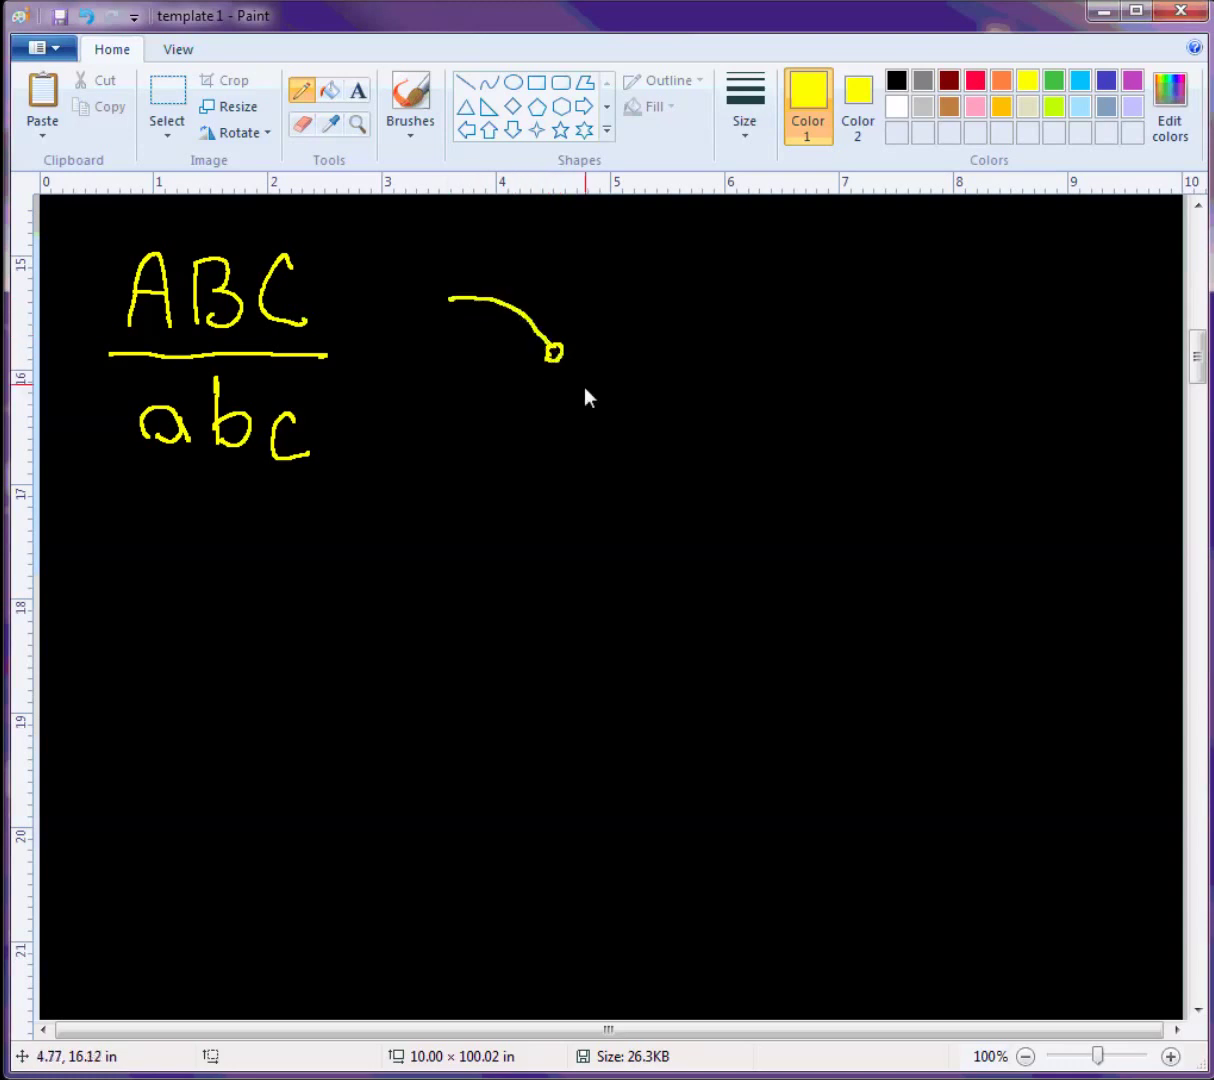
pyautogui.moveTo(557, 349)
pyautogui.mouseDown()
pyautogui.moveTo(599, 314)
pyautogui.moveTo(705, 291)
pyautogui.moveTo(907, 302)
pyautogui.mouseUp()
pyautogui.moveTo(447, 386)
pyautogui.mouseDown()
pyautogui.moveTo(544, 357)
pyautogui.moveTo(705, 395)
pyautogui.moveTo(848, 400)
pyautogui.moveTo(922, 385)
pyautogui.mouseUp()
# - Mark three locus ticks on each of the two crossing strands
pyautogui.moveTo(667, 281); pyautogui.dragTo(671, 318)
pyautogui.moveTo(757, 280); pyautogui.dragTo(764, 318)
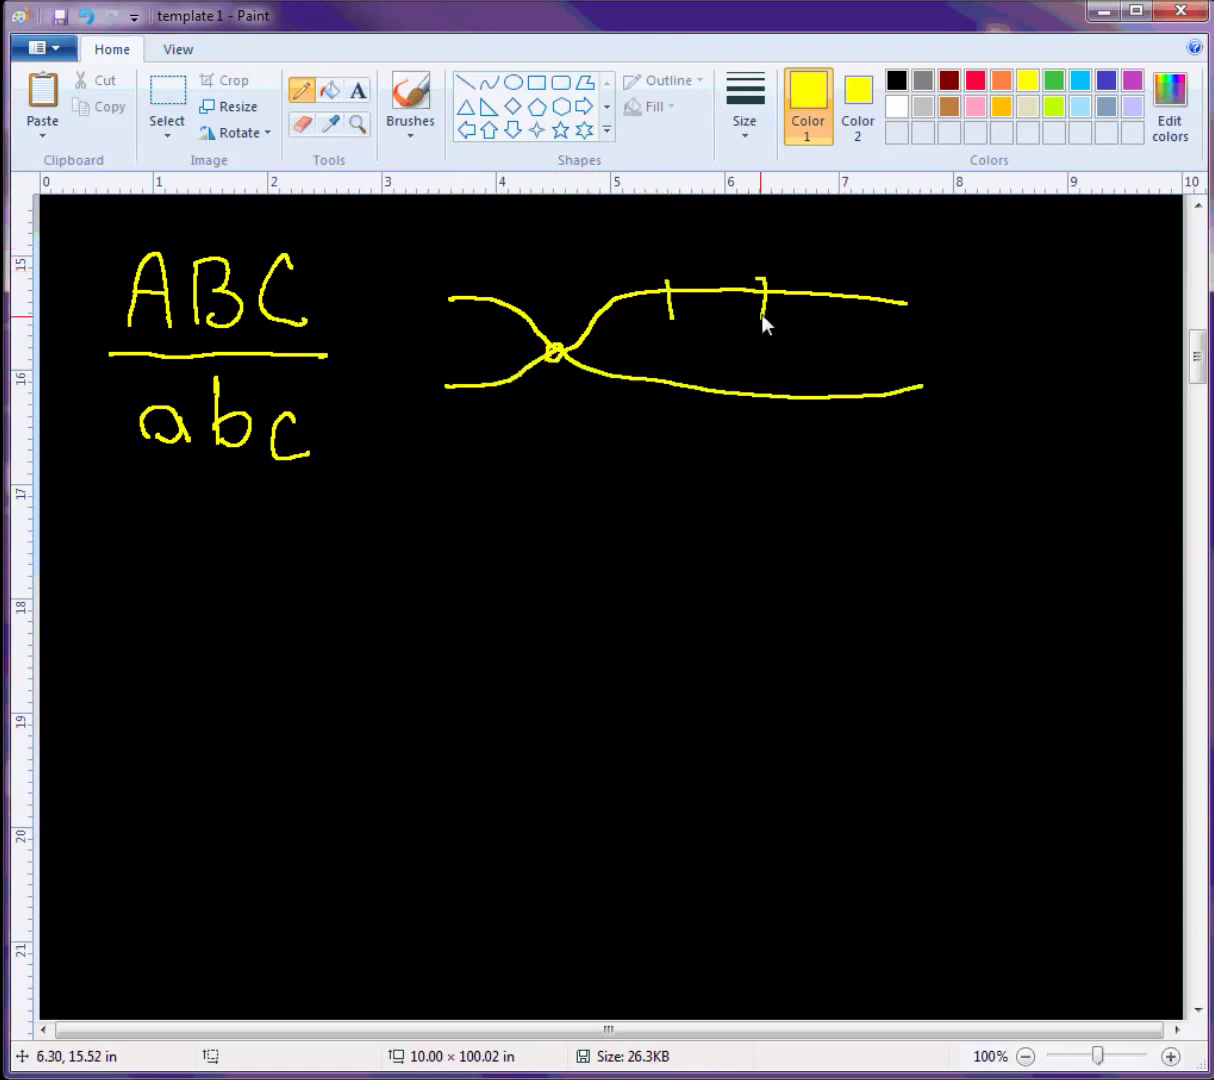
pyautogui.moveTo(850, 287); pyautogui.dragTo(853, 320)
pyautogui.moveTo(670, 367); pyautogui.dragTo(673, 410)
pyautogui.moveTo(766, 372); pyautogui.dragTo(767, 418)
pyautogui.moveTo(857, 378); pyautogui.dragTo(858, 420)
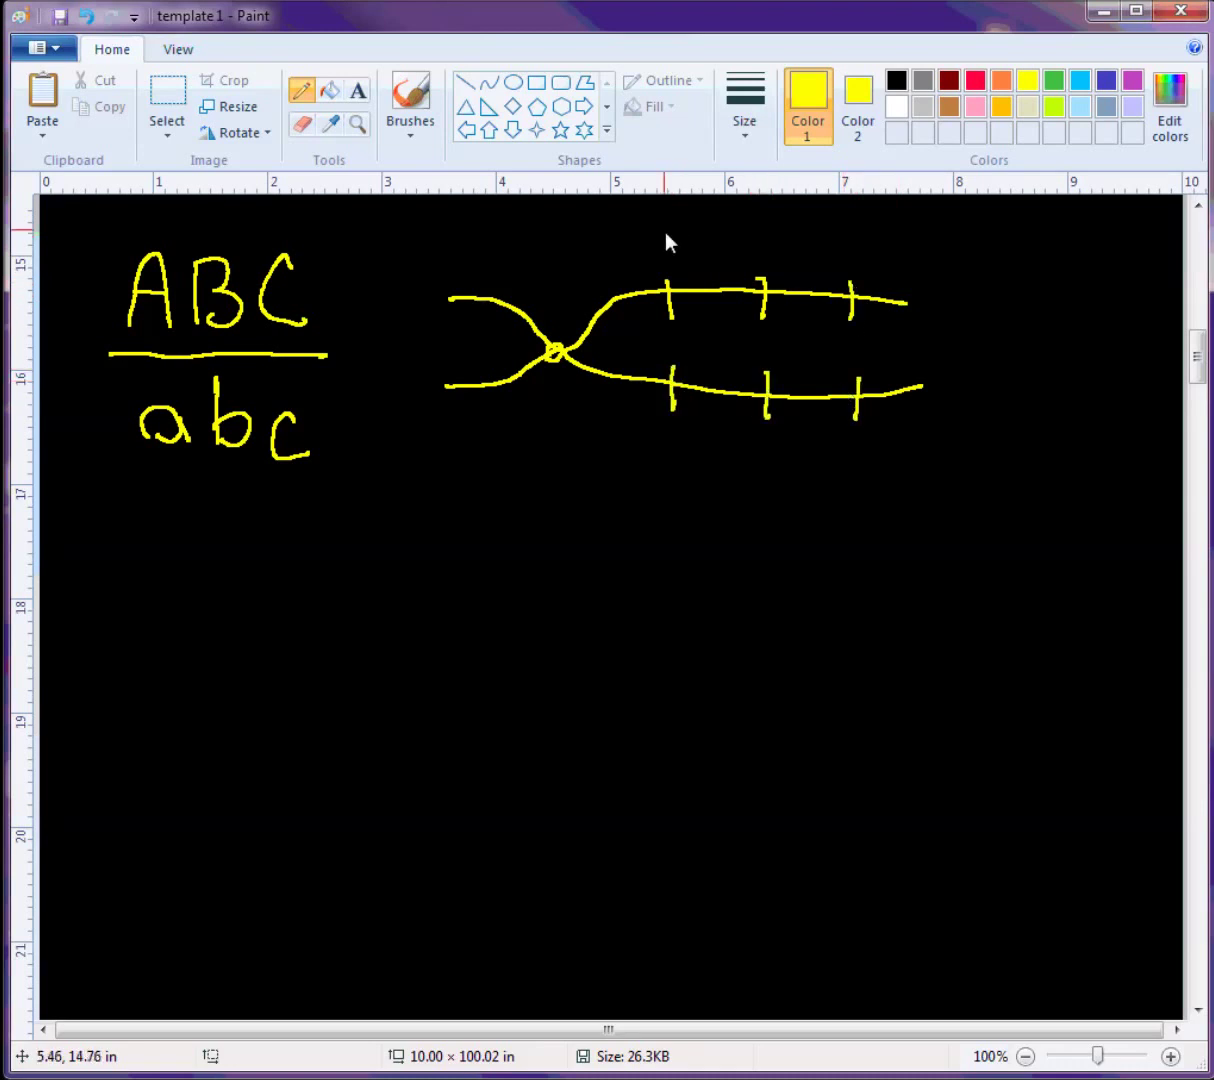
# - Label both strands' loci A, B, C and begin a second crossing pair below
pyautogui.moveTo(647, 268)
pyautogui.mouseDown()
pyautogui.moveTo(650, 254)
pyautogui.moveTo(679, 272)
pyautogui.moveTo(674, 255)
pyautogui.mouseUp()
pyautogui.moveTo(752, 266)
pyautogui.mouseDown()
pyautogui.moveTo(787, 262)
pyautogui.moveTo(756, 270)
pyautogui.mouseUp()
pyautogui.moveTo(866, 238); pyautogui.dragTo(848, 284)
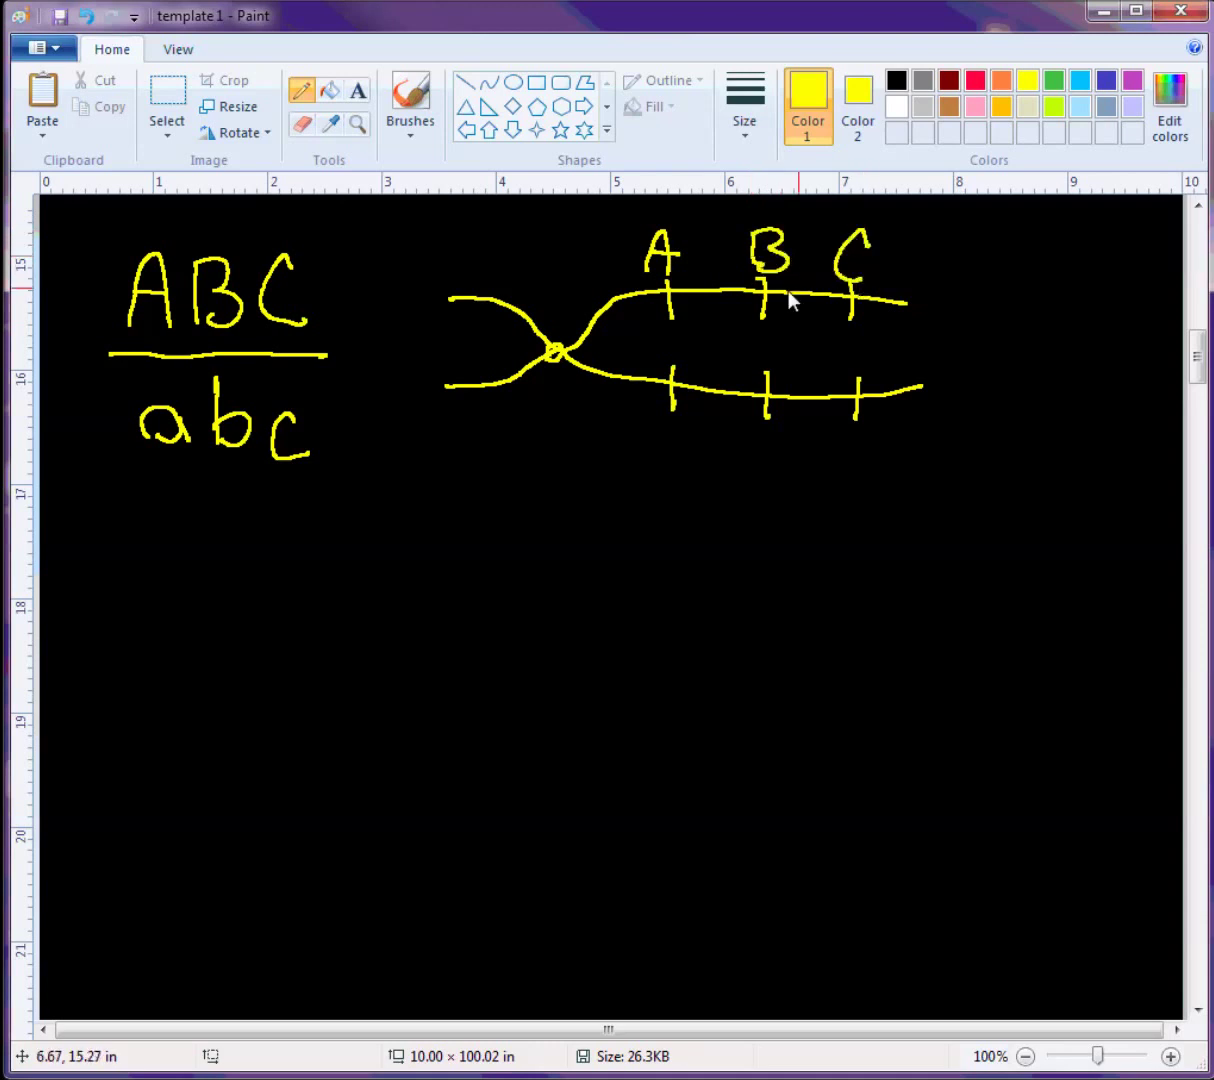
pyautogui.moveTo(653, 368)
pyautogui.mouseDown()
pyautogui.moveTo(680, 371)
pyautogui.moveTo(684, 352)
pyautogui.moveTo(763, 360)
pyautogui.moveTo(757, 372)
pyautogui.mouseUp()
pyautogui.moveTo(862, 343); pyautogui.dragTo(851, 380)
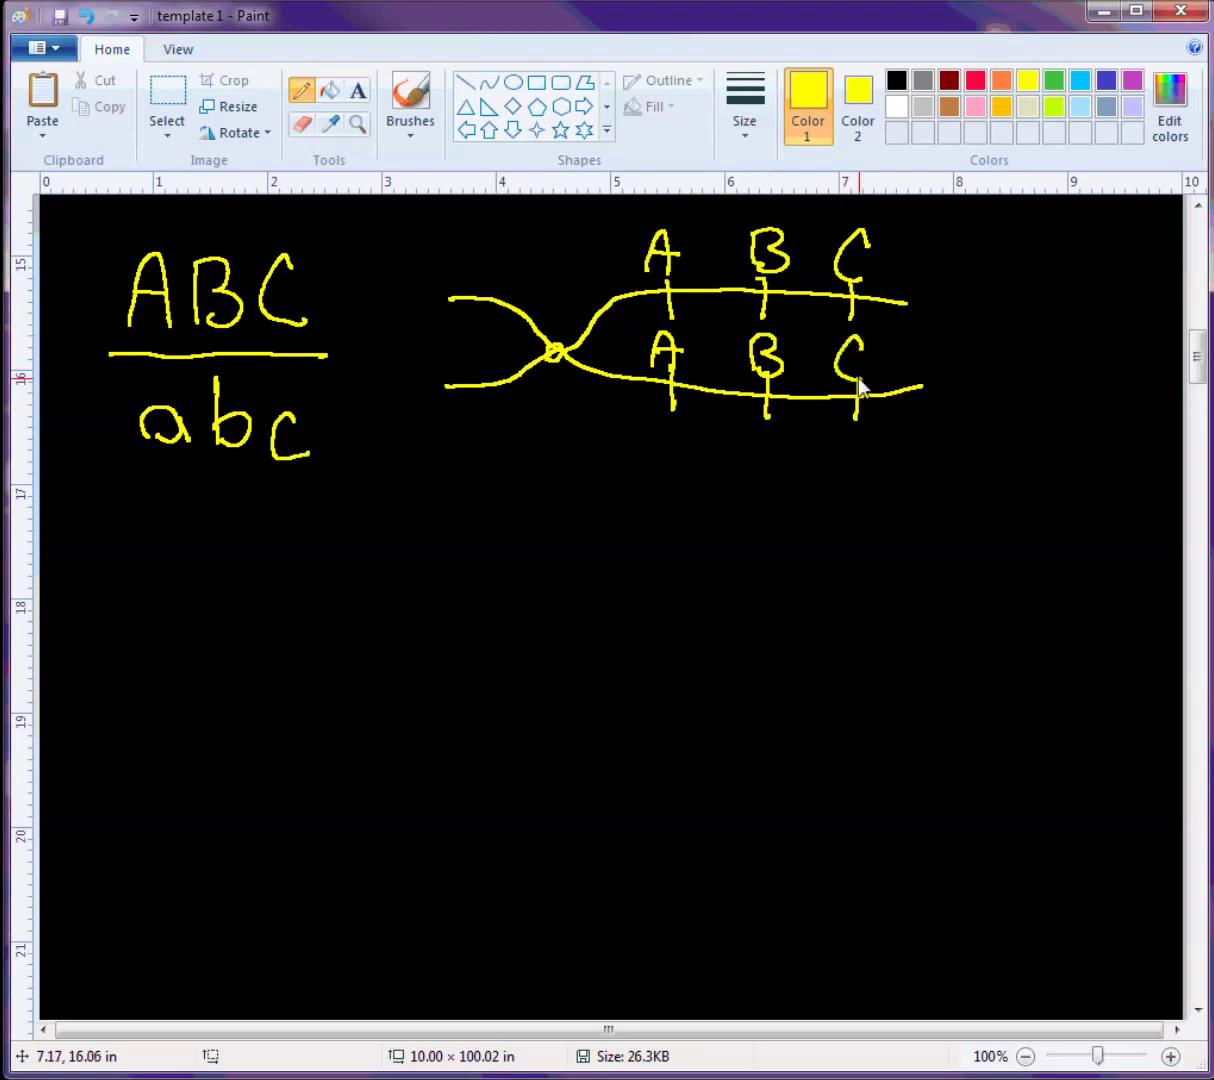
pyautogui.moveTo(442, 436)
pyautogui.mouseDown()
pyautogui.moveTo(512, 439)
pyautogui.moveTo(653, 518)
pyautogui.moveTo(770, 550)
pyautogui.moveTo(918, 542)
pyautogui.mouseUp()
pyautogui.moveTo(441, 535)
pyautogui.mouseDown()
pyautogui.moveTo(645, 452)
pyautogui.moveTo(918, 474)
pyautogui.mouseUp()
# - Mark three locus ticks on each strand of the second crossing pair
pyautogui.moveTo(674, 443); pyautogui.dragTo(676, 470)
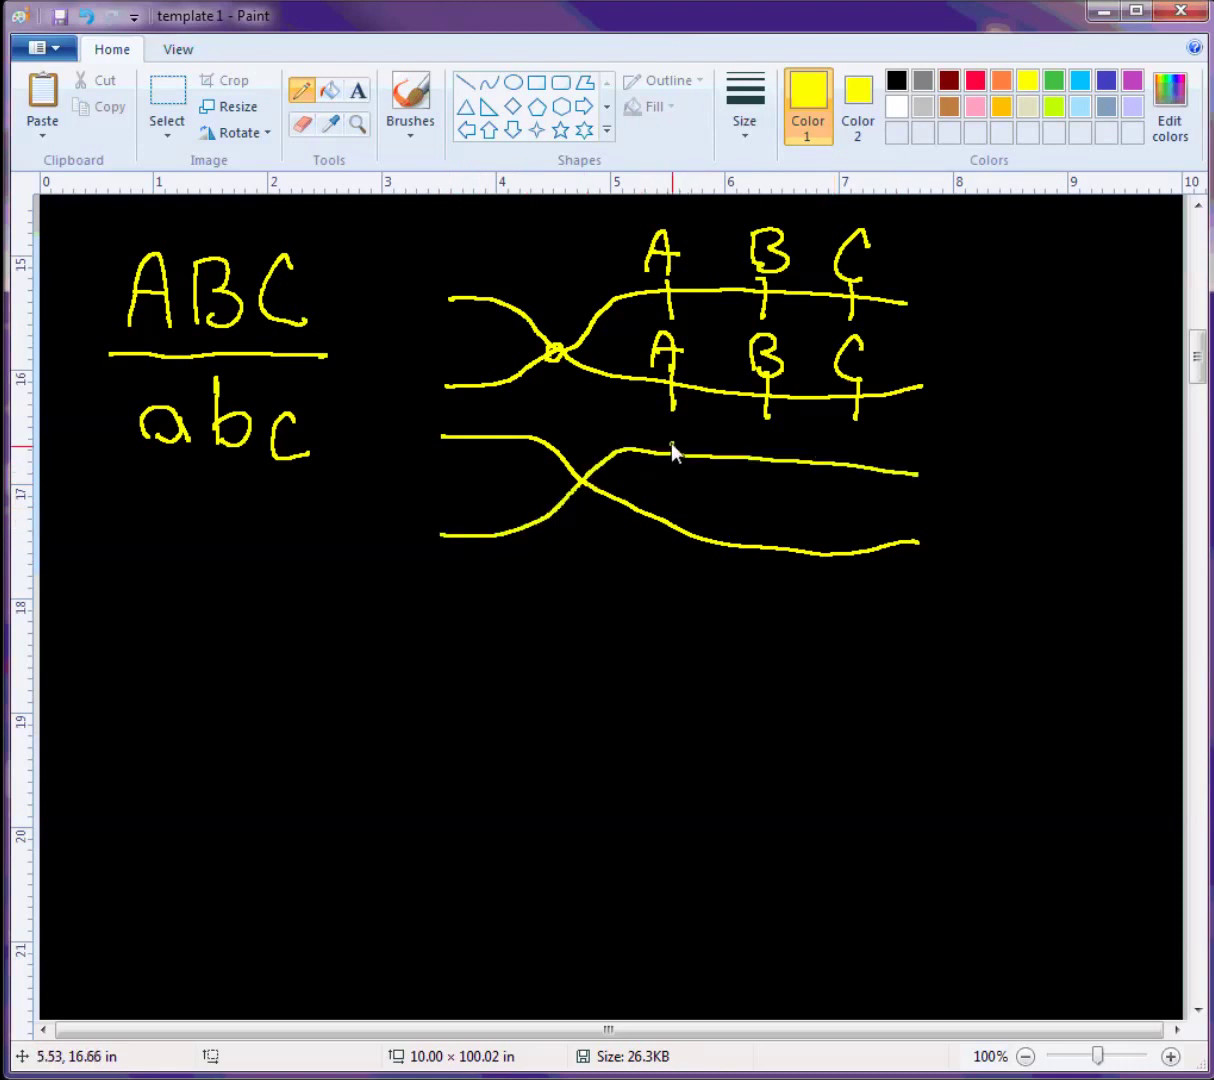
pyautogui.moveTo(776, 447); pyautogui.dragTo(778, 475)
pyautogui.moveTo(863, 453); pyautogui.dragTo(861, 486)
pyautogui.moveTo(671, 513); pyautogui.dragTo(669, 537)
pyautogui.moveTo(785, 538); pyautogui.dragTo(787, 567)
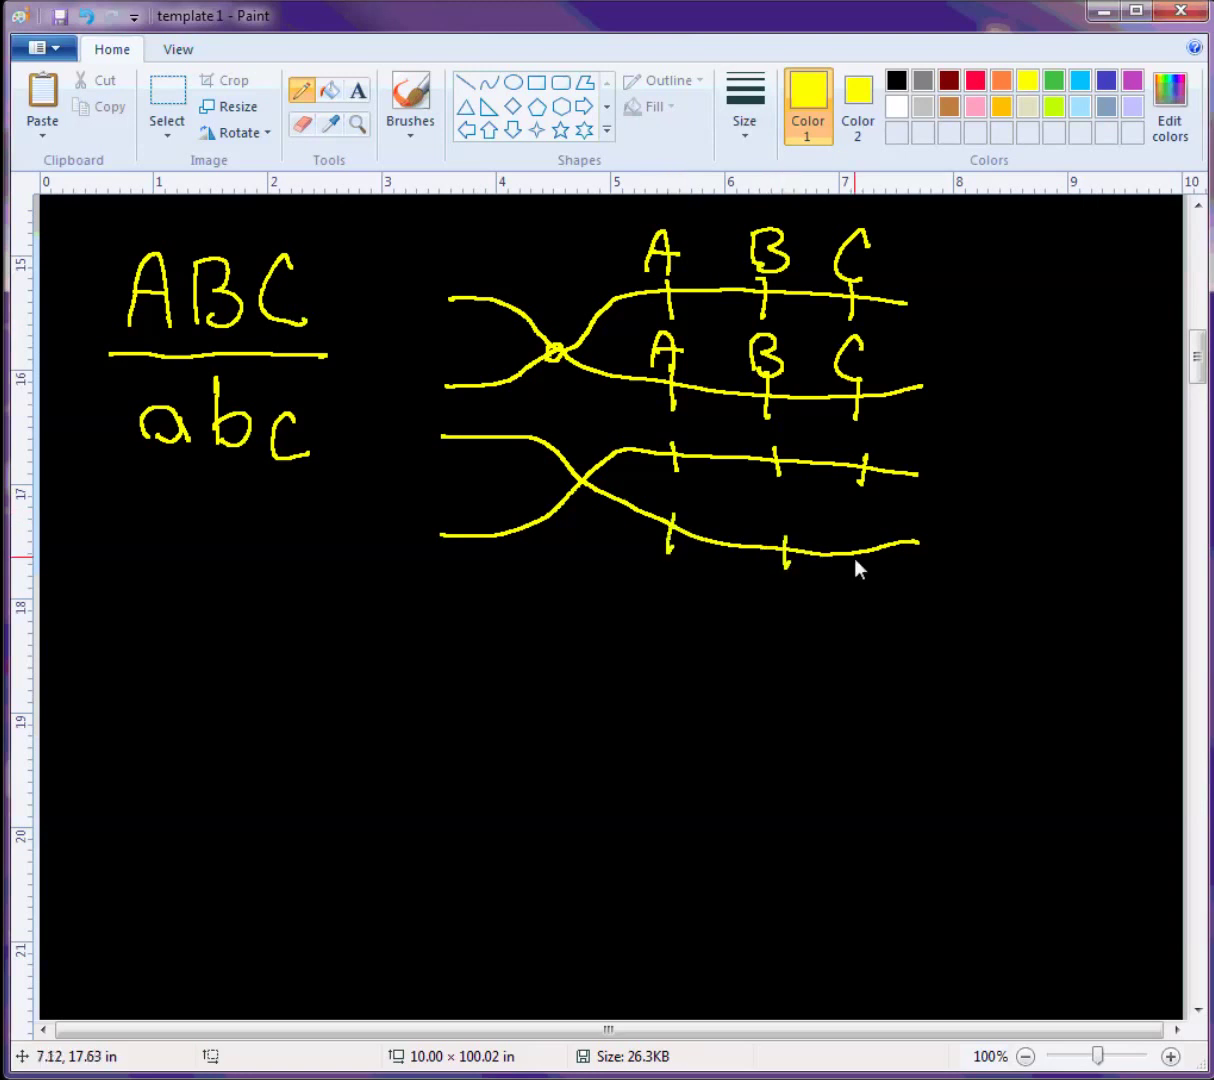
pyautogui.moveTo(869, 545); pyautogui.dragTo(871, 578)
# - Label the loci on both lower strands a, b and c
pyautogui.moveTo(700, 483); pyautogui.dragTo(704, 497)
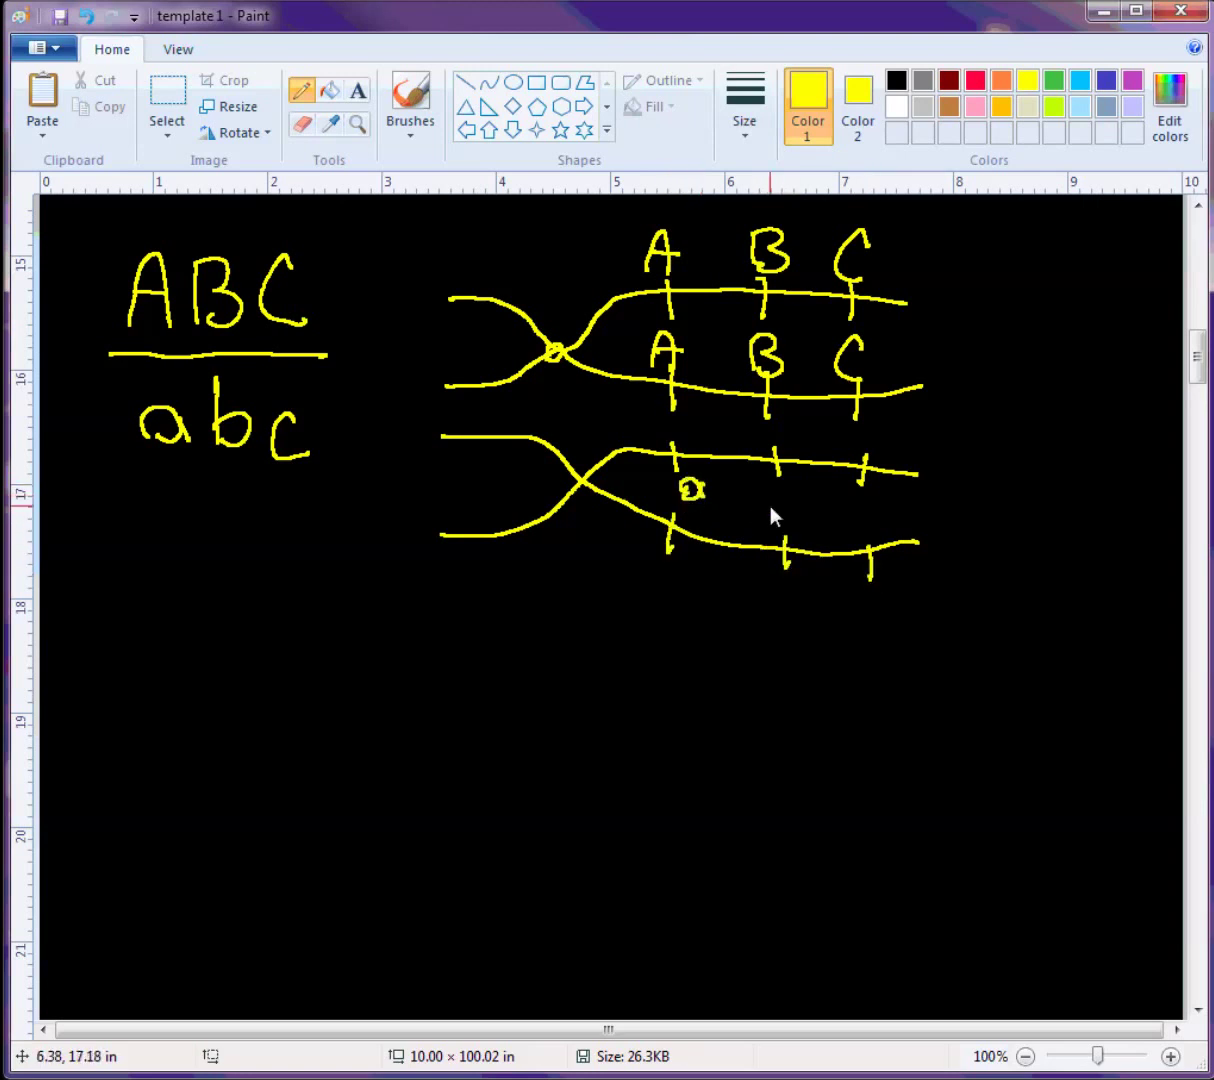
pyautogui.moveTo(792, 486); pyautogui.dragTo(797, 510)
pyautogui.moveTo(888, 506); pyautogui.dragTo(887, 527)
pyautogui.moveTo(684, 573); pyautogui.dragTo(686, 590)
pyautogui.moveTo(791, 578)
pyautogui.mouseDown()
pyautogui.moveTo(810, 612)
pyautogui.moveTo(794, 616)
pyautogui.mouseUp()
pyautogui.moveTo(888, 604); pyautogui.dragTo(892, 631)
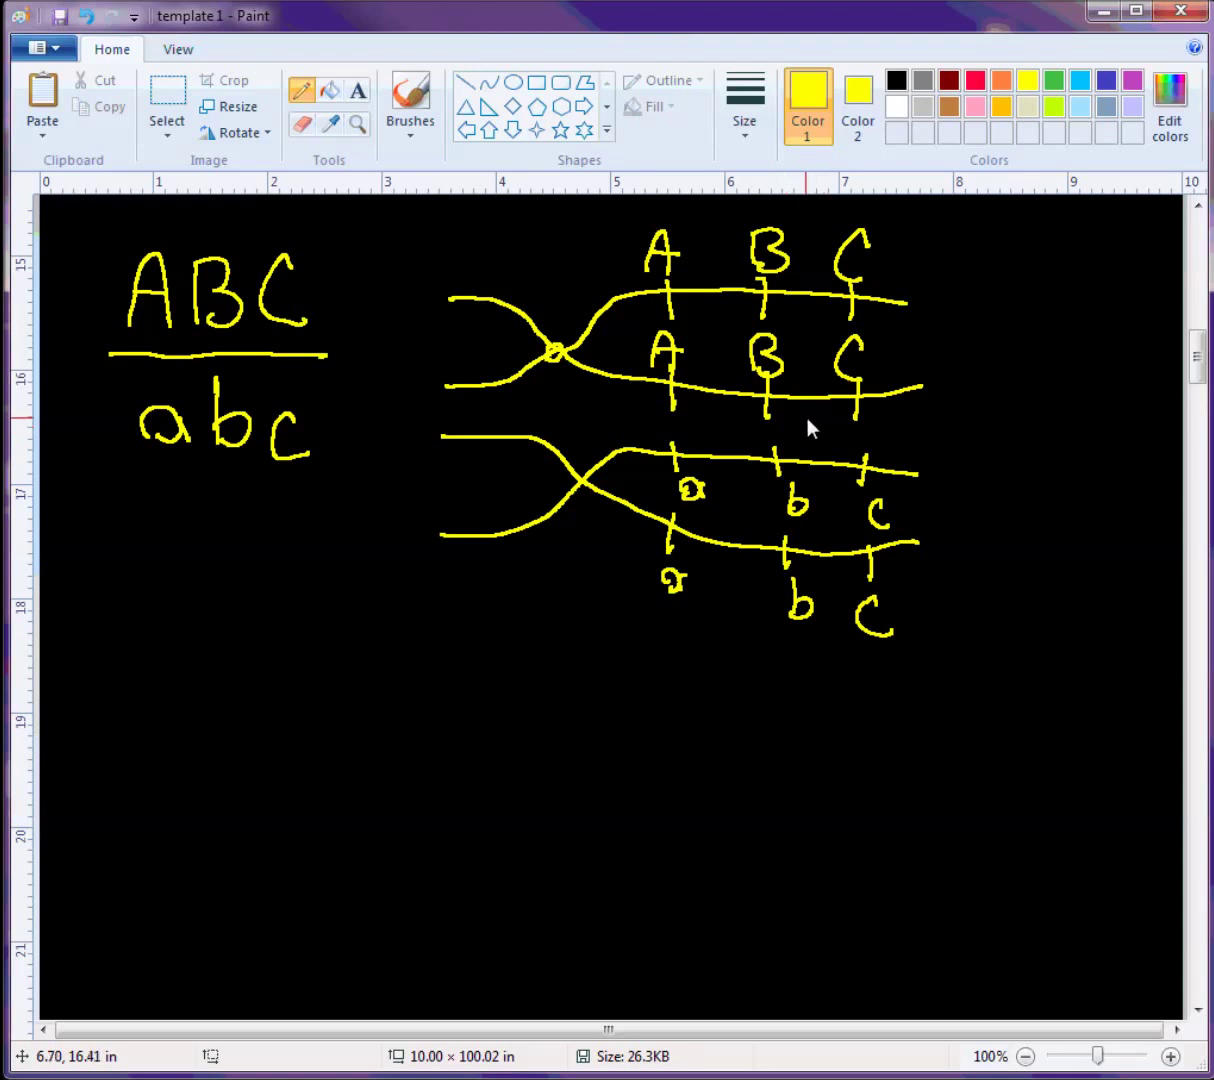
# - Handwrite INT 1 and INT 2 between the chromatid pairs, plus an arrow at the a–b interval
pyautogui.moveTo(627, 412)
pyautogui.mouseDown()
pyautogui.moveTo(673, 426)
pyautogui.moveTo(724, 420)
pyautogui.mouseUp()
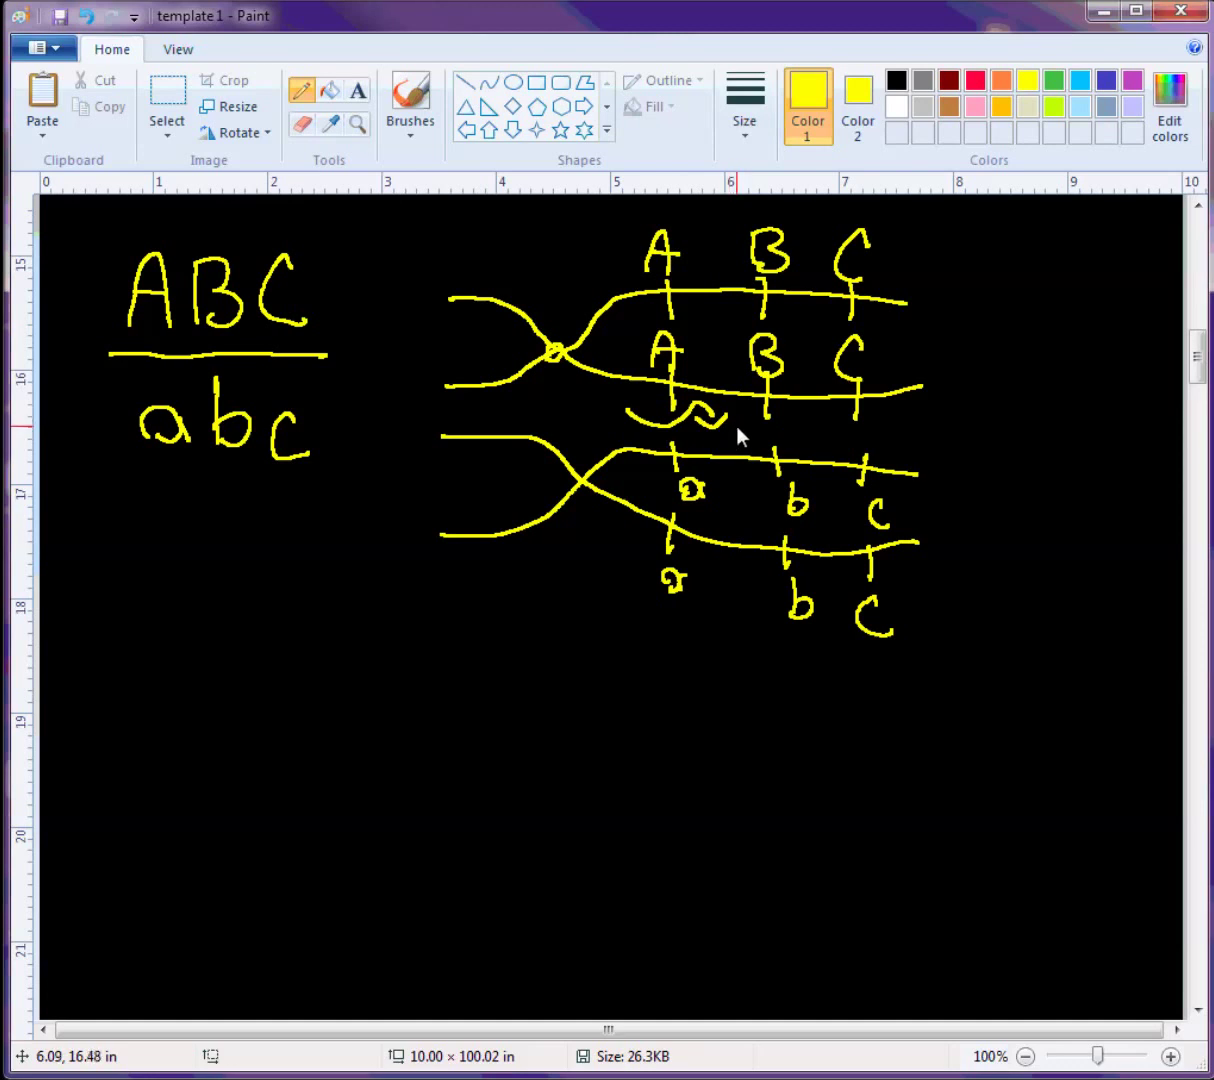
pyautogui.moveTo(736, 422)
pyautogui.mouseDown()
pyautogui.moveTo(726, 440)
pyautogui.moveTo(790, 421)
pyautogui.moveTo(748, 445)
pyautogui.mouseUp()
pyautogui.moveTo(742, 447)
pyautogui.mouseDown()
pyautogui.moveTo(738, 482)
pyautogui.moveTo(758, 484)
pyautogui.mouseUp()
pyautogui.moveTo(808, 418)
pyautogui.mouseDown()
pyautogui.moveTo(810, 434)
pyautogui.moveTo(845, 420)
pyautogui.mouseUp()
pyautogui.moveTo(845, 420); pyautogui.dragTo(868, 420)
pyautogui.moveTo(857, 420)
pyautogui.mouseDown()
pyautogui.moveTo(838, 460)
pyautogui.moveTo(857, 470)
pyautogui.mouseUp()
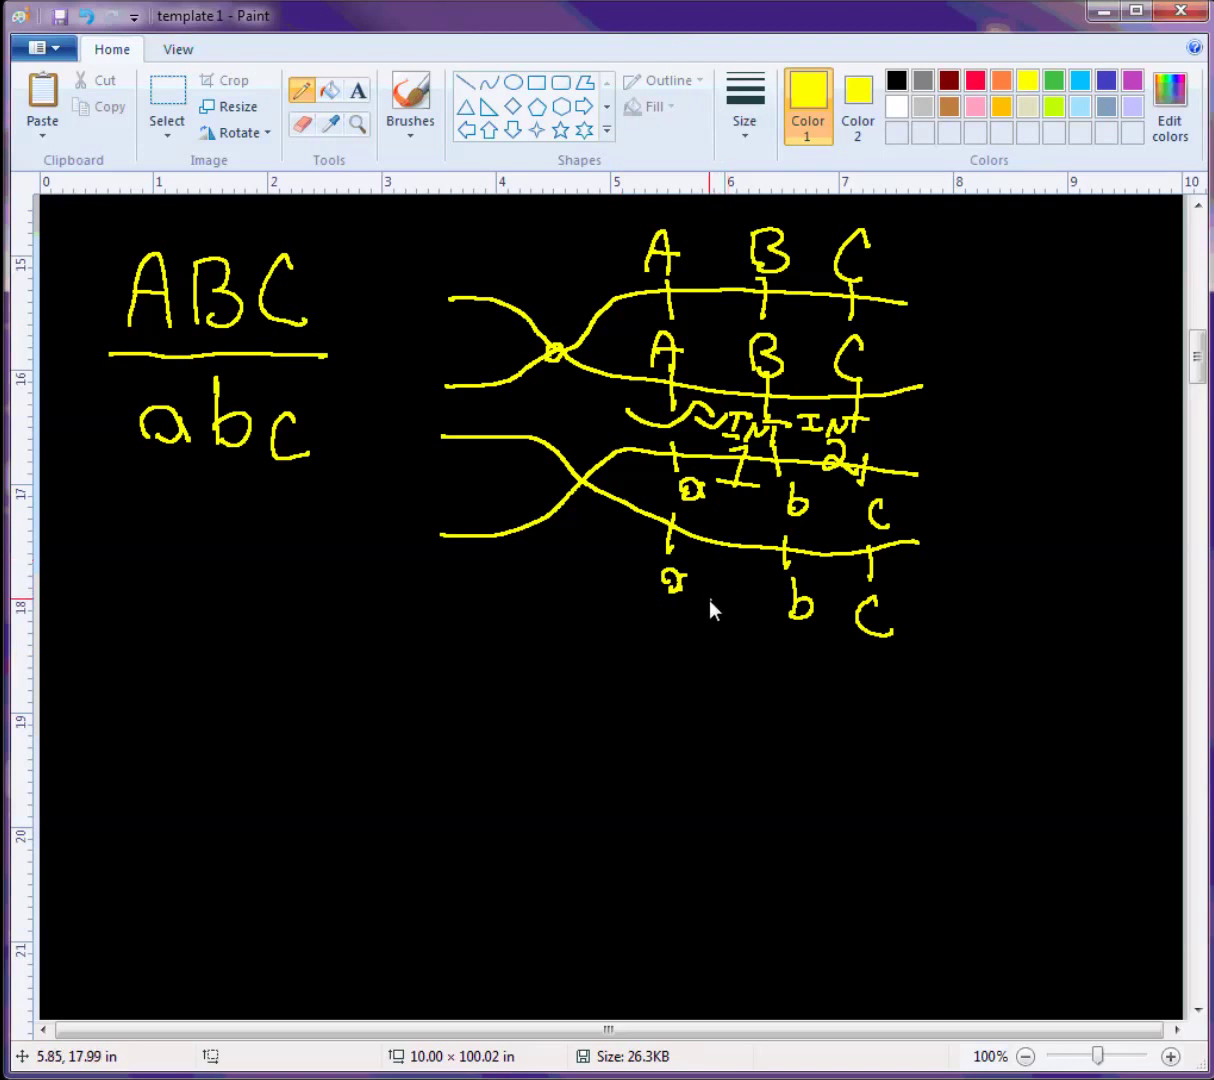
pyautogui.moveTo(710, 601)
pyautogui.mouseDown()
pyautogui.moveTo(738, 594)
pyautogui.moveTo(686, 725)
pyautogui.moveTo(797, 743)
pyautogui.mouseUp()
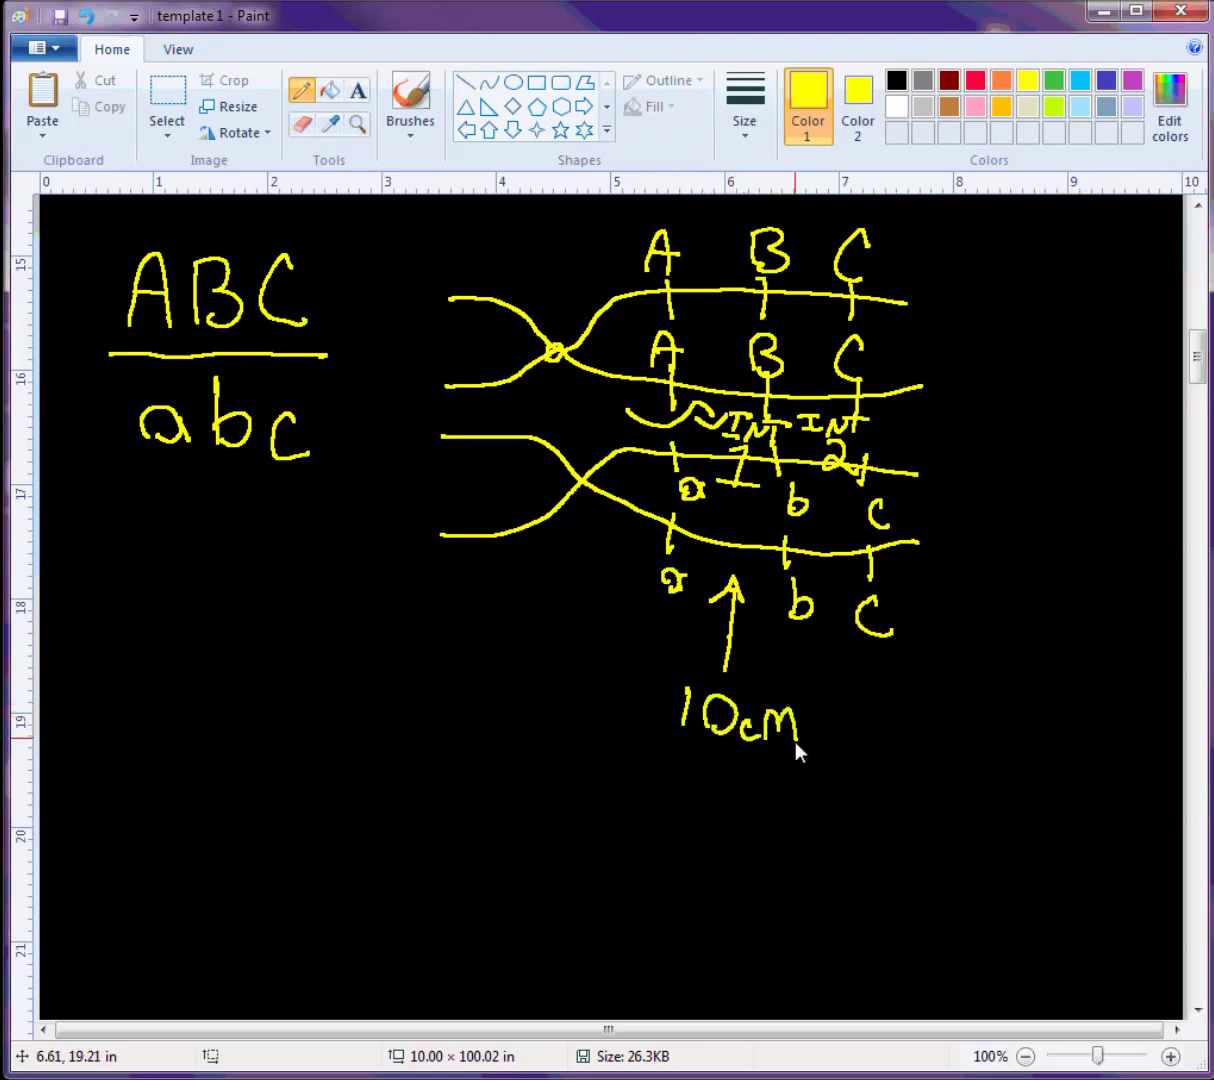
# - Draw an arrow at the b–c interval and label it 20cm
pyautogui.moveTo(826, 590)
pyautogui.mouseDown()
pyautogui.moveTo(840, 586)
pyautogui.moveTo(840, 640)
pyautogui.moveTo(876, 690)
pyautogui.mouseUp()
pyautogui.click(895, 709)
pyautogui.click(866, 714)
pyautogui.moveTo(868, 713)
pyautogui.mouseDown()
pyautogui.moveTo(899, 752)
pyautogui.moveTo(936, 721)
pyautogui.moveTo(972, 752)
pyautogui.moveTo(1001, 740)
pyautogui.moveTo(1029, 756)
pyautogui.mouseUp()
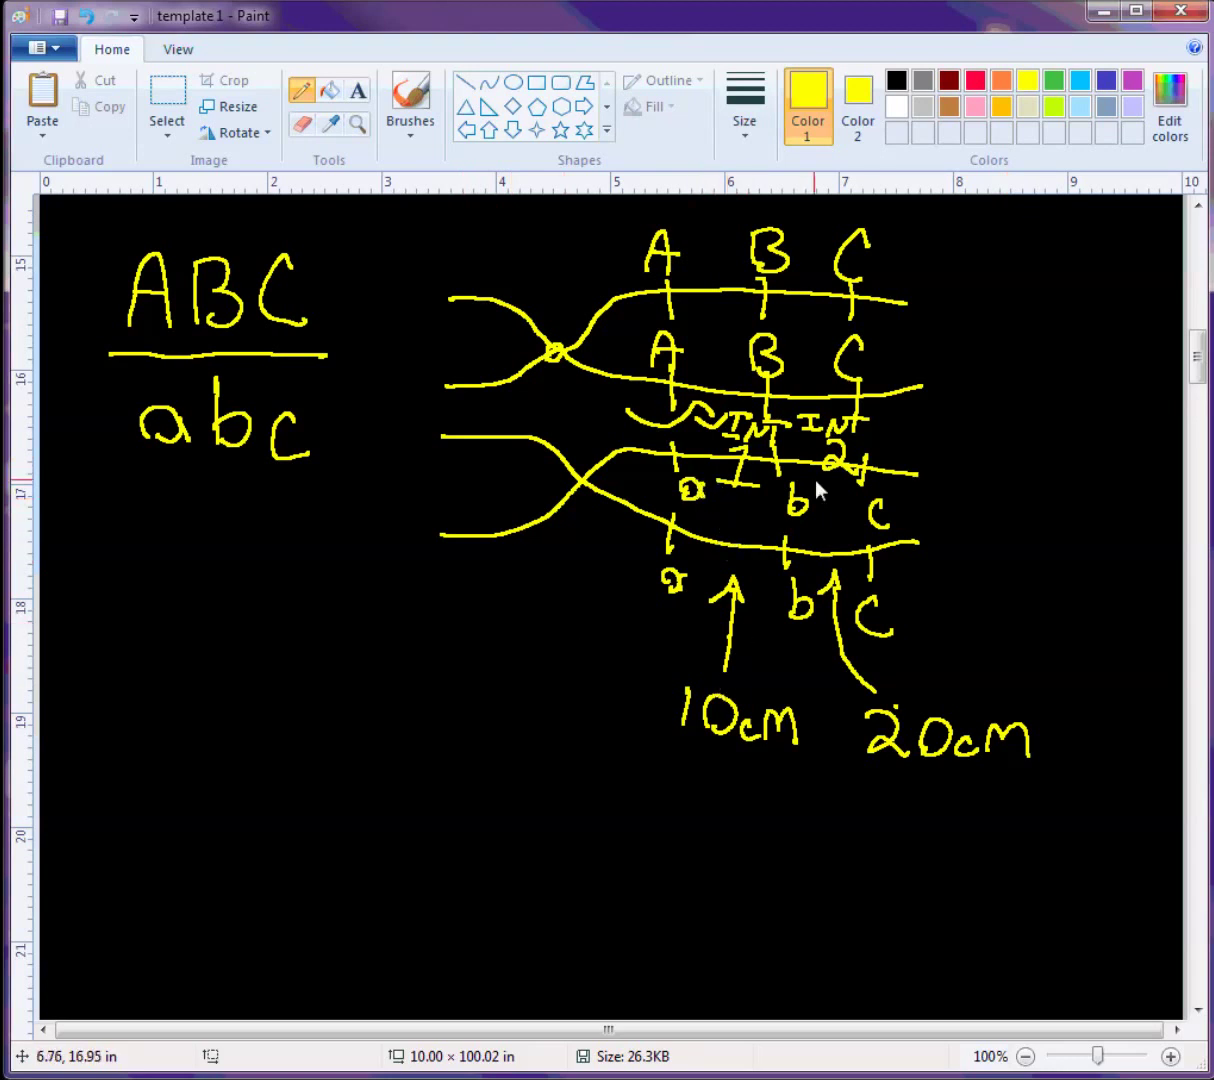
# - Write .10 beneath 10cm and mark over the second interval label
pyautogui.click(697, 832)
pyautogui.moveTo(721, 800)
pyautogui.mouseDown()
pyautogui.moveTo(722, 835)
pyautogui.moveTo(767, 812)
pyautogui.moveTo(753, 846)
pyautogui.mouseUp()
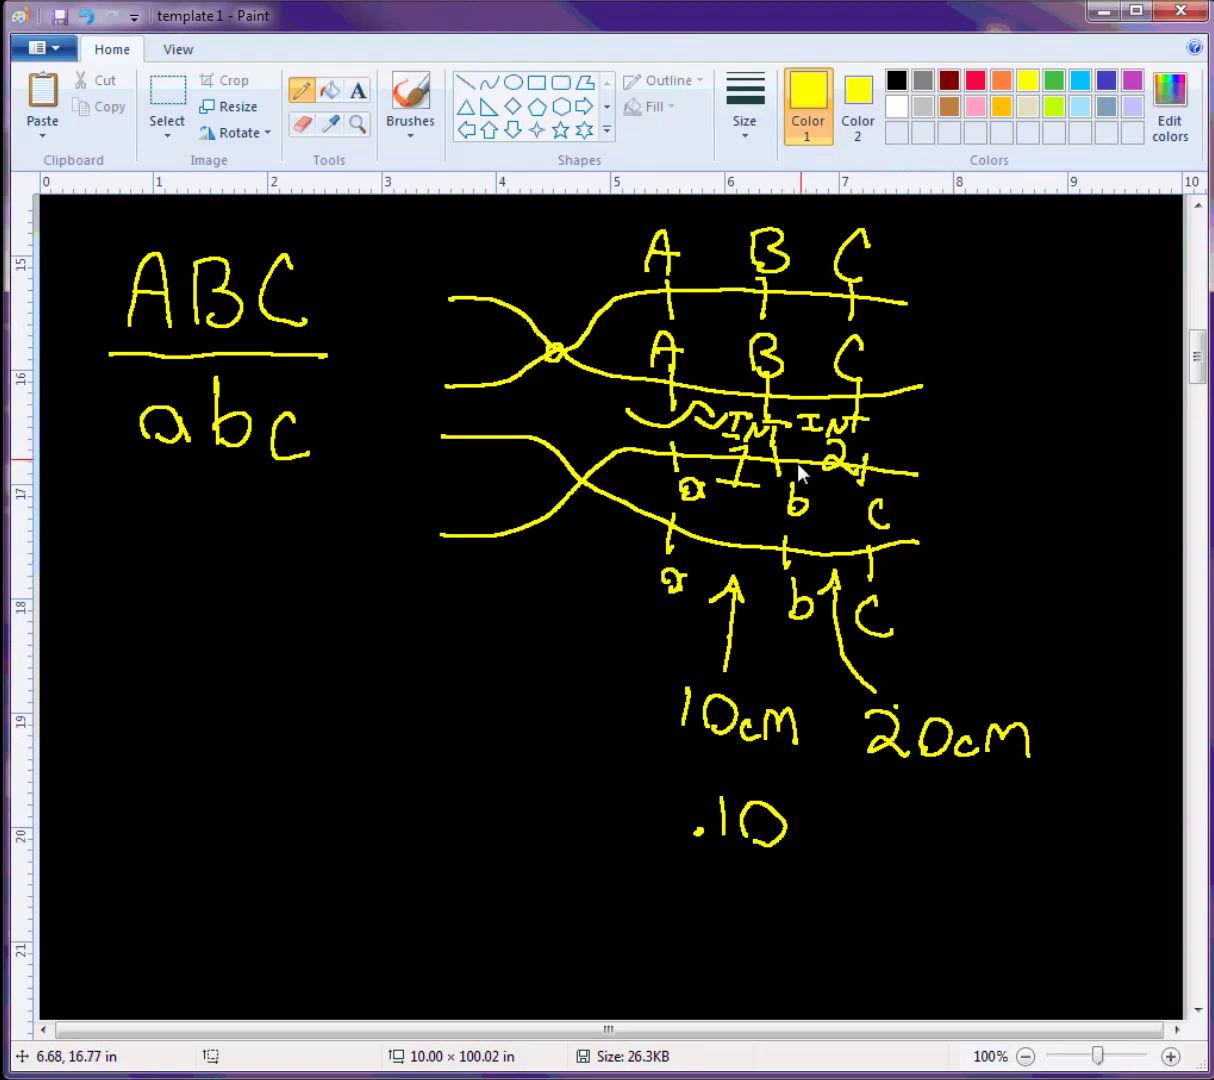
pyautogui.moveTo(780, 410)
pyautogui.mouseDown()
pyautogui.moveTo(788, 455)
pyautogui.moveTo(822, 455)
pyautogui.mouseUp()
# - Loop over the second INT label and write .20 beneath 20cm
pyautogui.moveTo(824, 384); pyautogui.dragTo(835, 455)
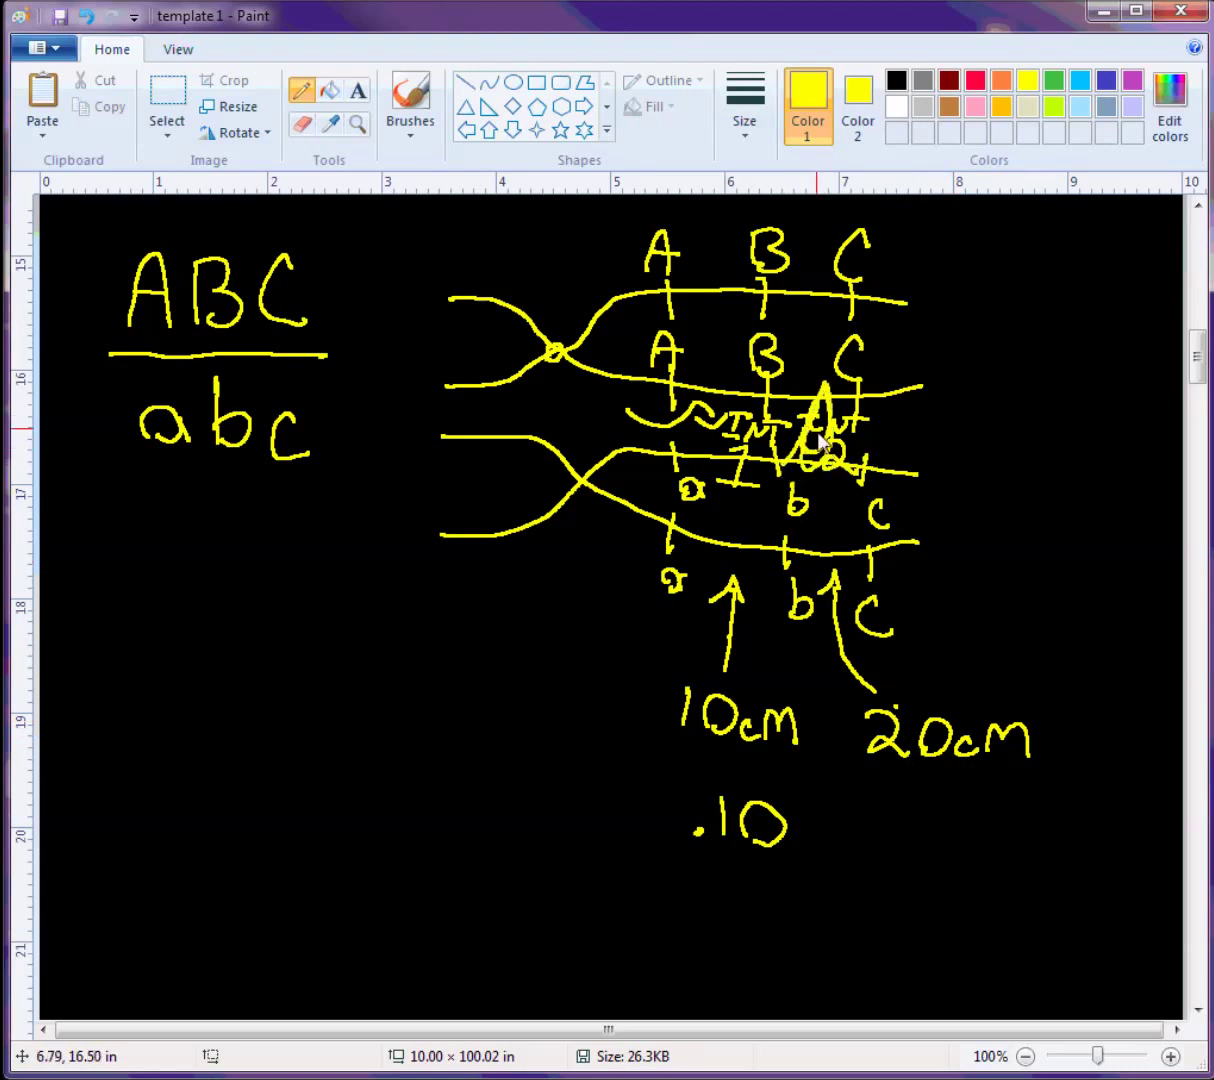
pyautogui.click(873, 835)
pyautogui.moveTo(896, 815)
pyautogui.mouseDown()
pyautogui.moveTo(925, 843)
pyautogui.moveTo(948, 803)
pyautogui.mouseUp()
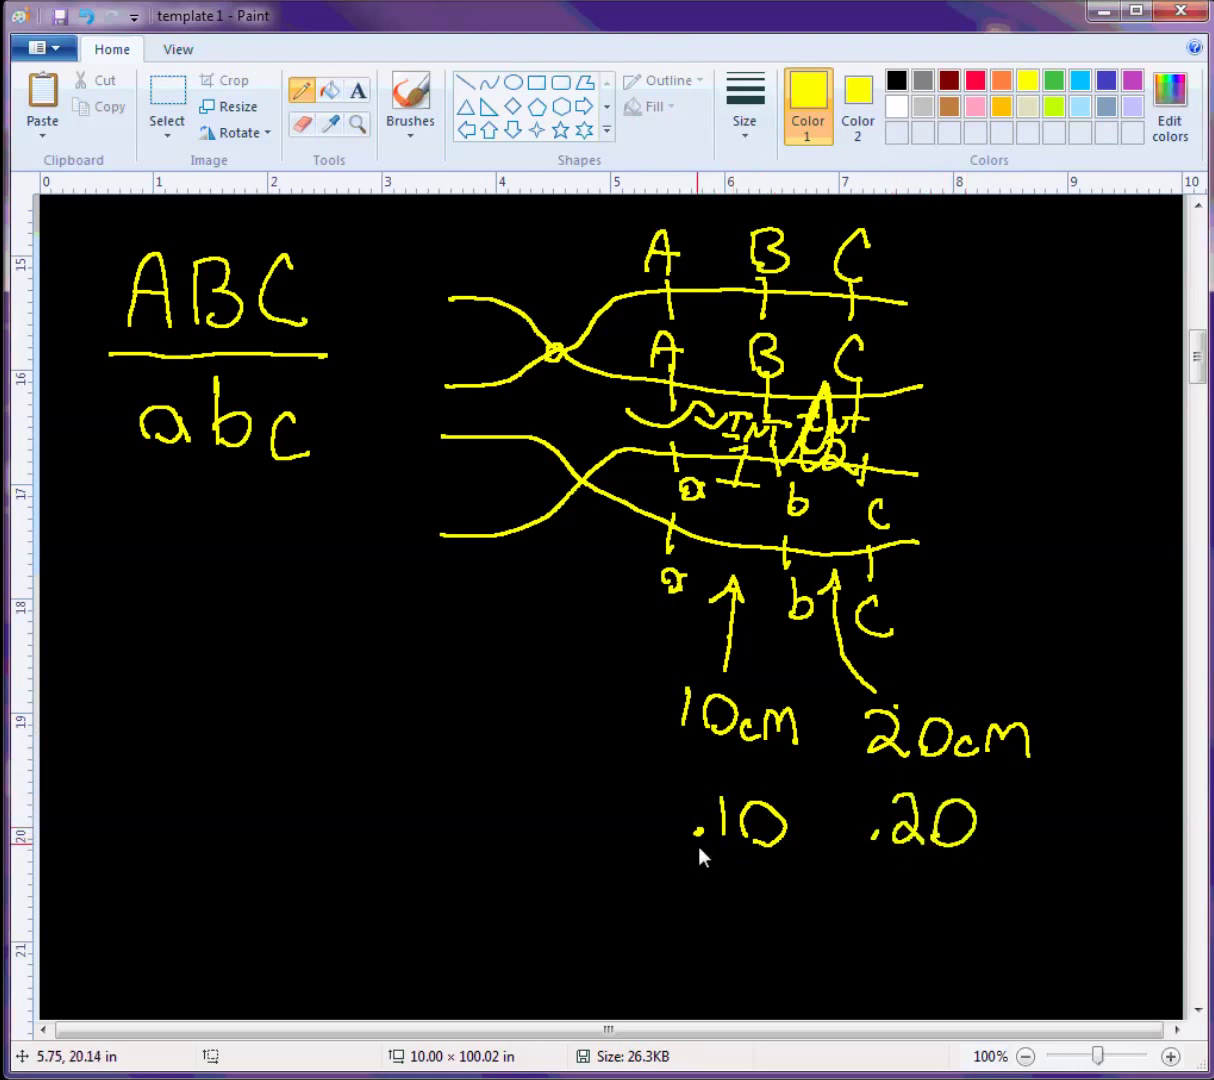
# - Circle the .10 and .20 values and draw an upward arrow under each
pyautogui.moveTo(704, 866)
pyautogui.mouseDown()
pyautogui.moveTo(686, 798)
pyautogui.moveTo(802, 823)
pyautogui.moveTo(760, 865)
pyautogui.mouseUp()
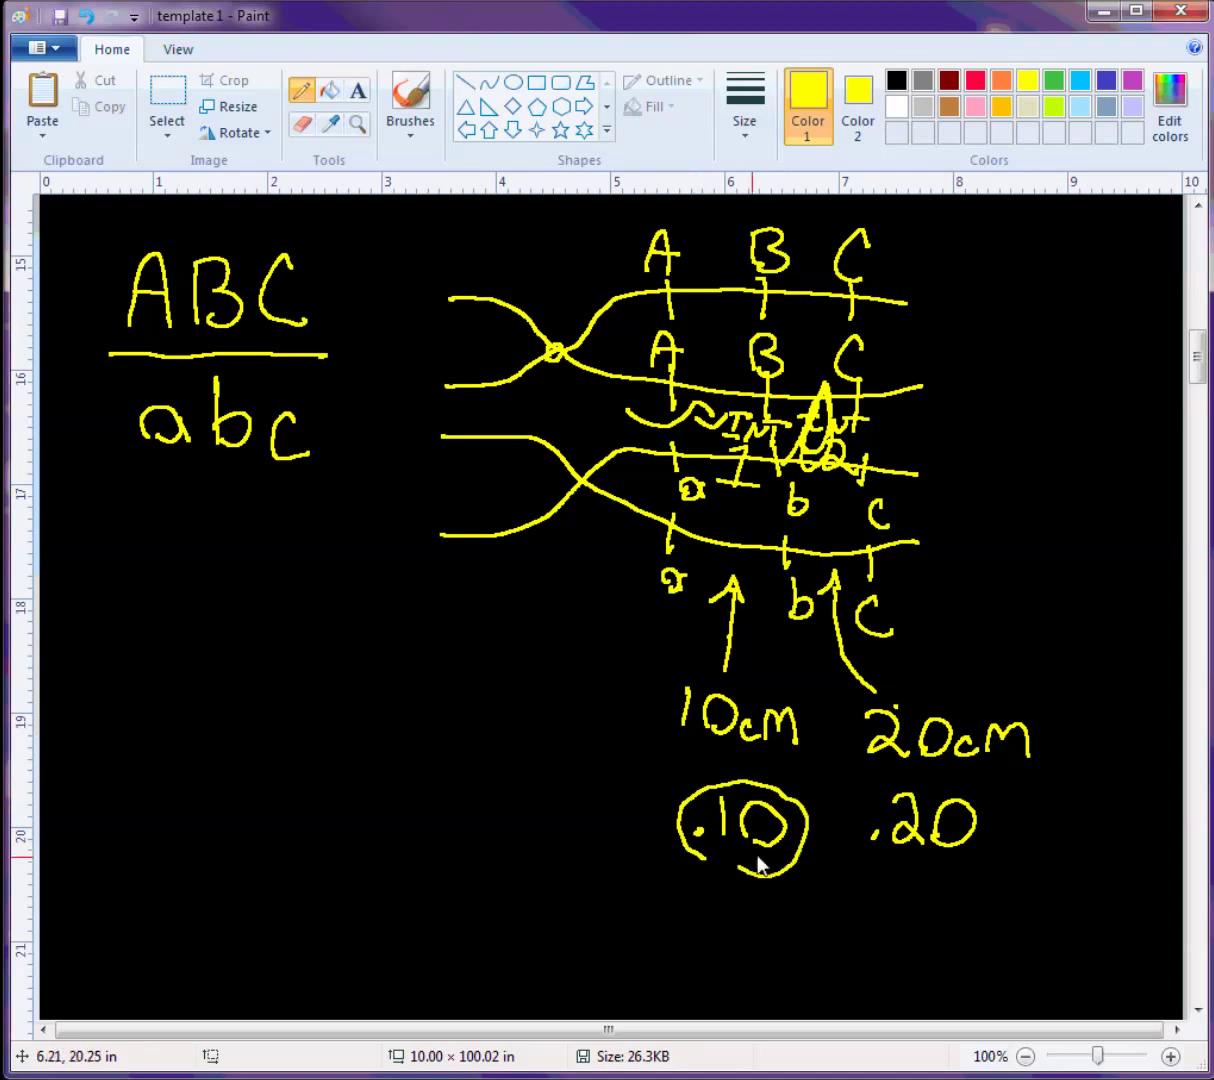
pyautogui.moveTo(926, 864)
pyautogui.mouseDown()
pyautogui.moveTo(862, 856)
pyautogui.moveTo(922, 793)
pyautogui.moveTo(985, 852)
pyautogui.moveTo(935, 862)
pyautogui.mouseUp()
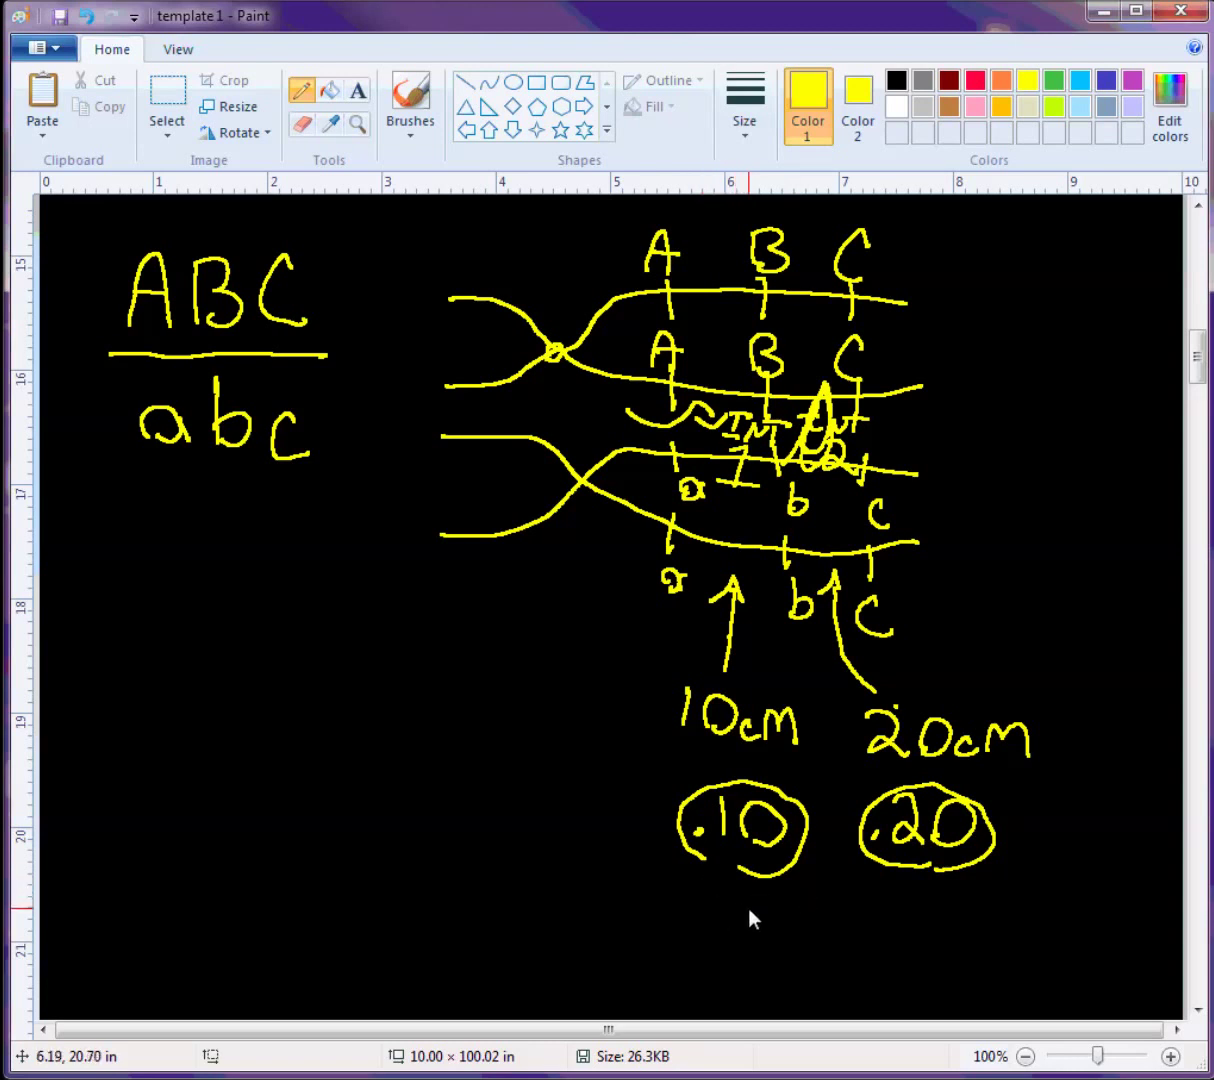
pyautogui.moveTo(766, 884)
pyautogui.mouseDown()
pyautogui.moveTo(757, 940)
pyautogui.moveTo(784, 907)
pyautogui.mouseUp()
pyautogui.moveTo(930, 880)
pyautogui.mouseDown()
pyautogui.moveTo(926, 933)
pyautogui.moveTo(932, 878)
pyautogui.mouseUp()
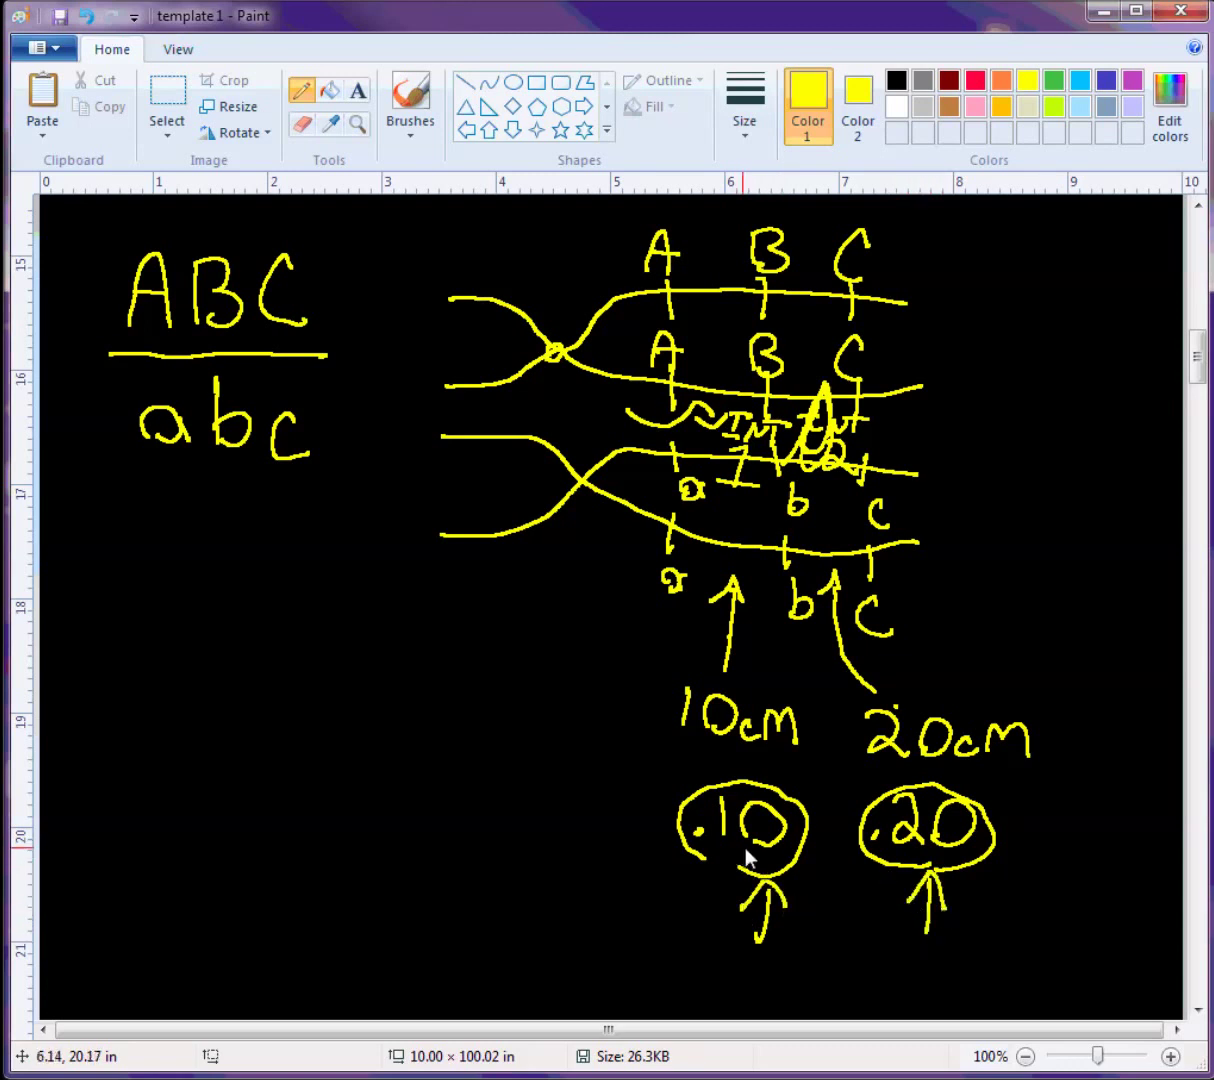
# - Add × between the circled values, an equals sign, and .02 circled twice
pyautogui.moveTo(825, 827); pyautogui.dragTo(841, 858)
pyautogui.moveTo(828, 858); pyautogui.dragTo(846, 826)
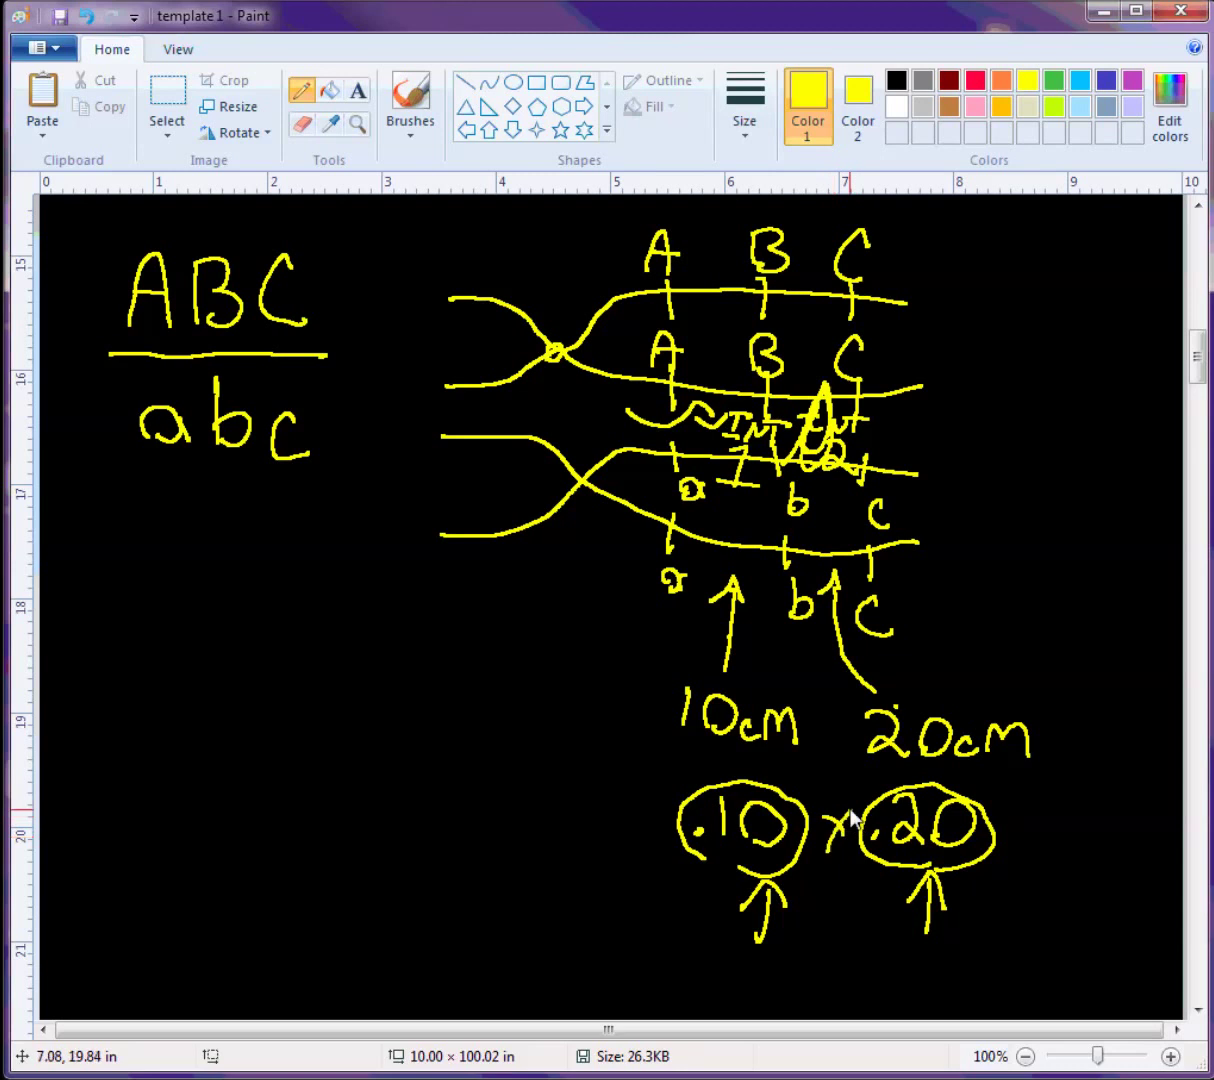
pyautogui.moveTo(1002, 809); pyautogui.dragTo(1027, 821)
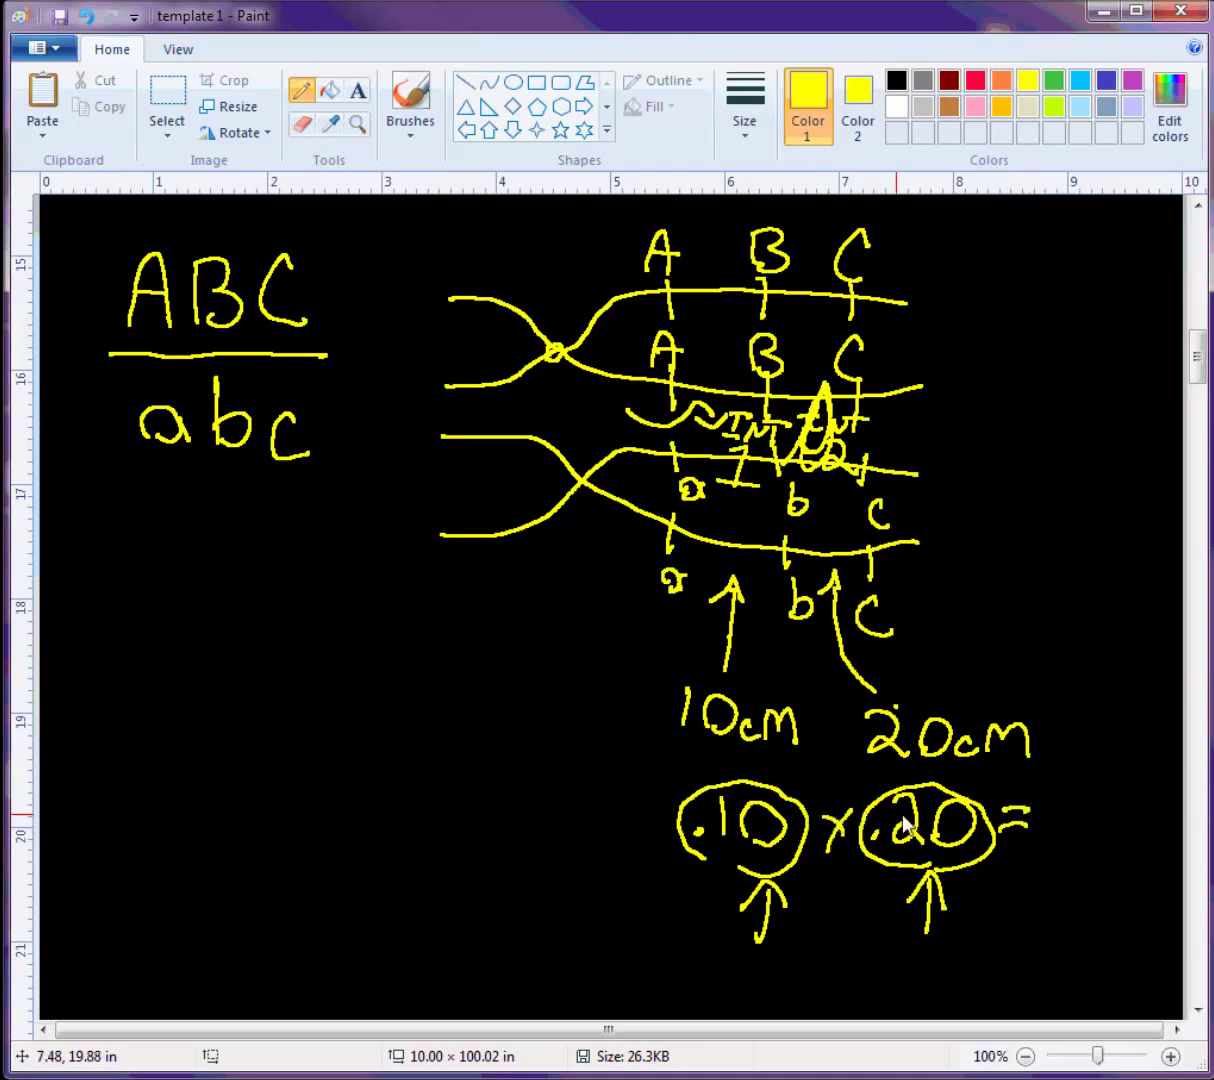
pyautogui.click(1057, 848)
pyautogui.moveTo(1067, 843)
pyautogui.mouseDown()
pyautogui.moveTo(1145, 846)
pyautogui.moveTo(1067, 880)
pyautogui.moveTo(1129, 789)
pyautogui.moveTo(1100, 876)
pyautogui.mouseUp()
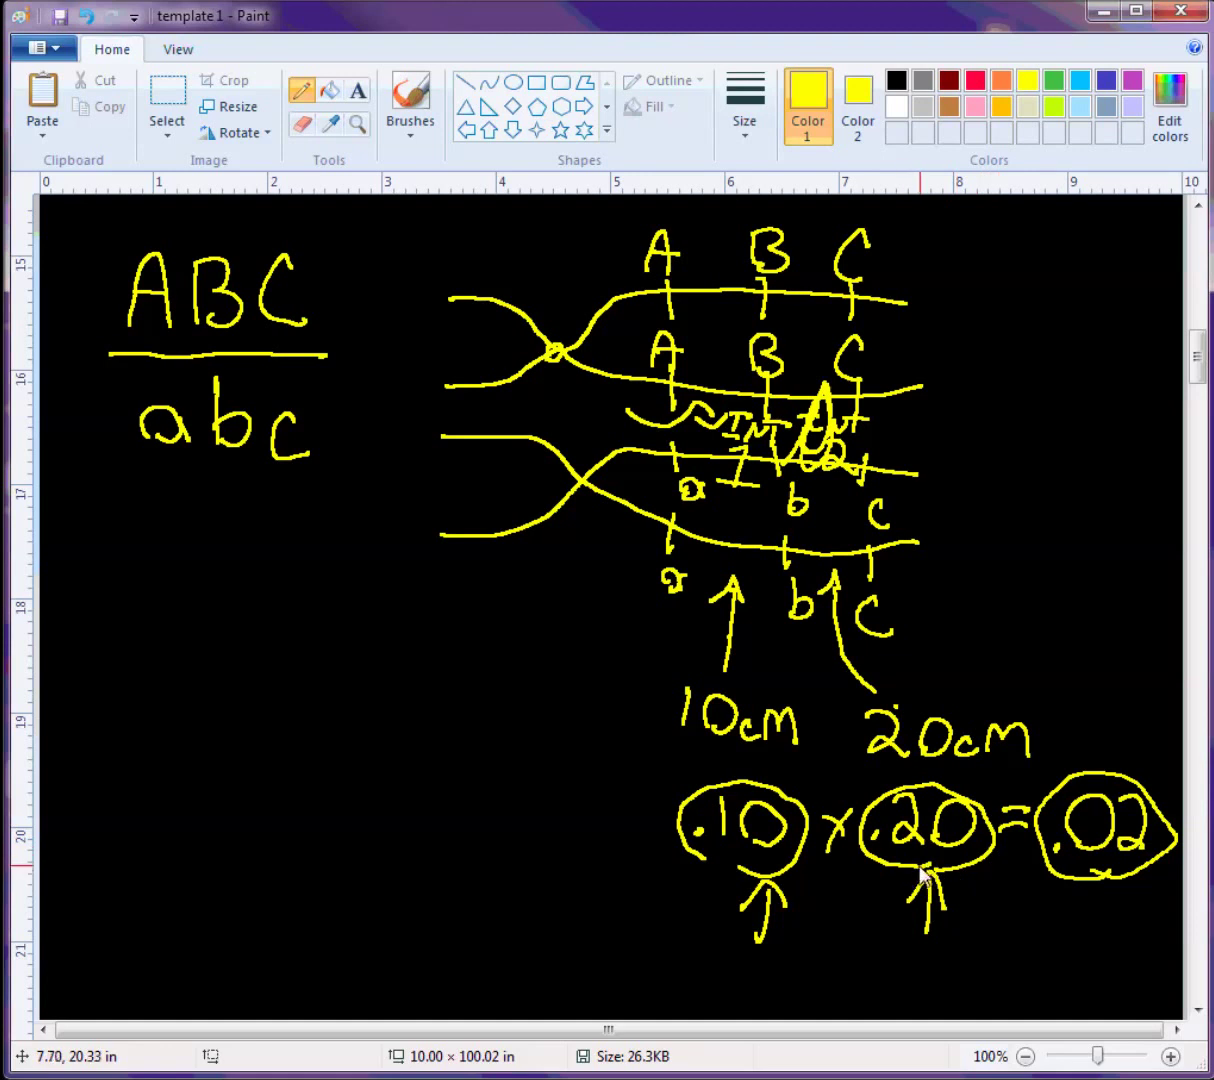
pyautogui.moveTo(1082, 862)
pyautogui.mouseDown()
pyautogui.moveTo(1176, 800)
pyautogui.moveTo(1051, 773)
pyautogui.moveTo(1045, 845)
pyautogui.mouseUp()
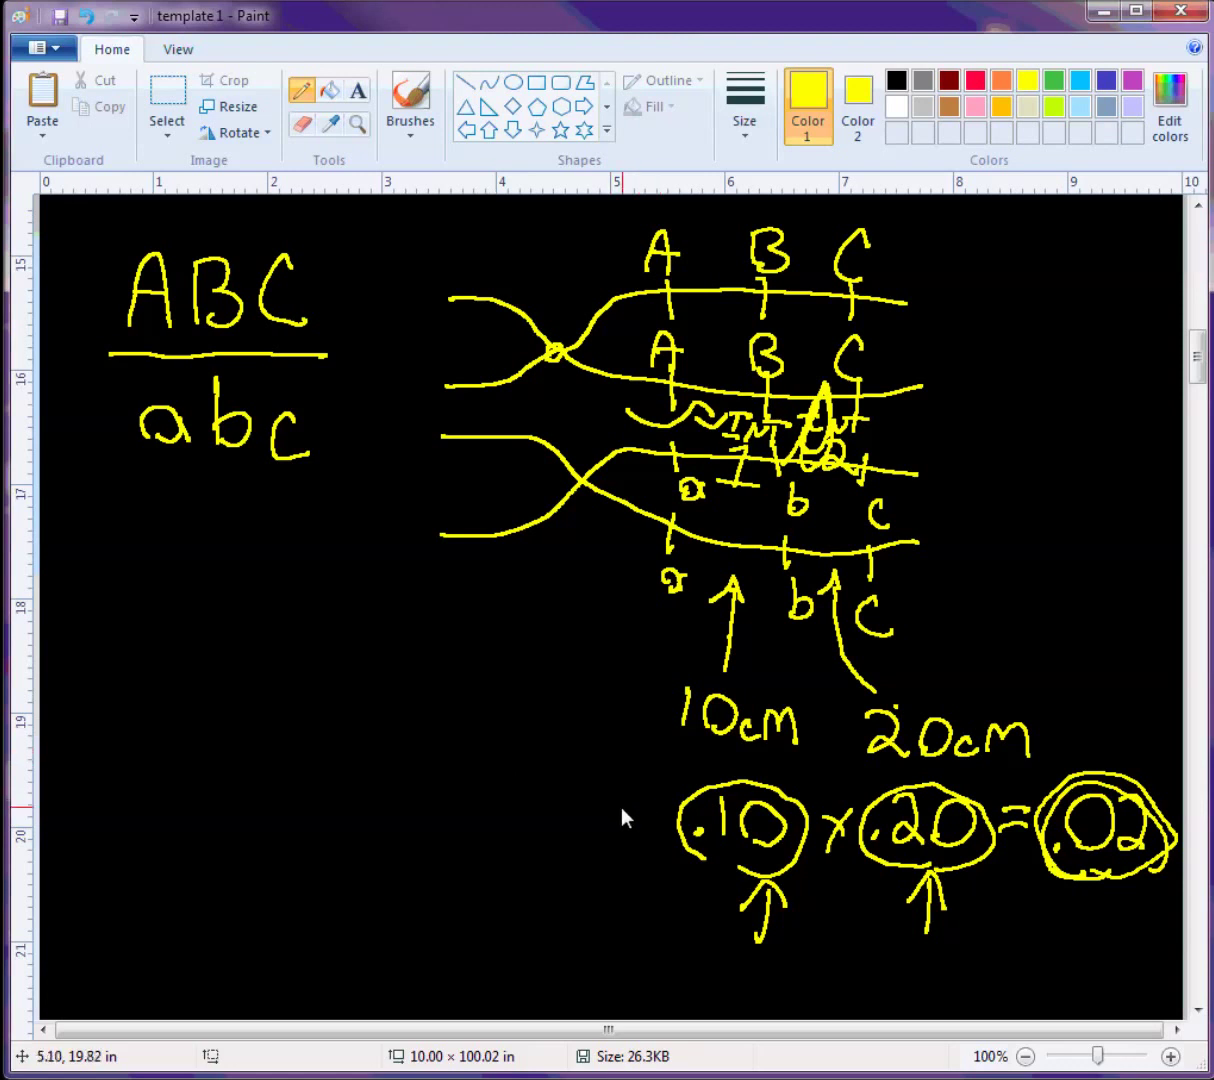